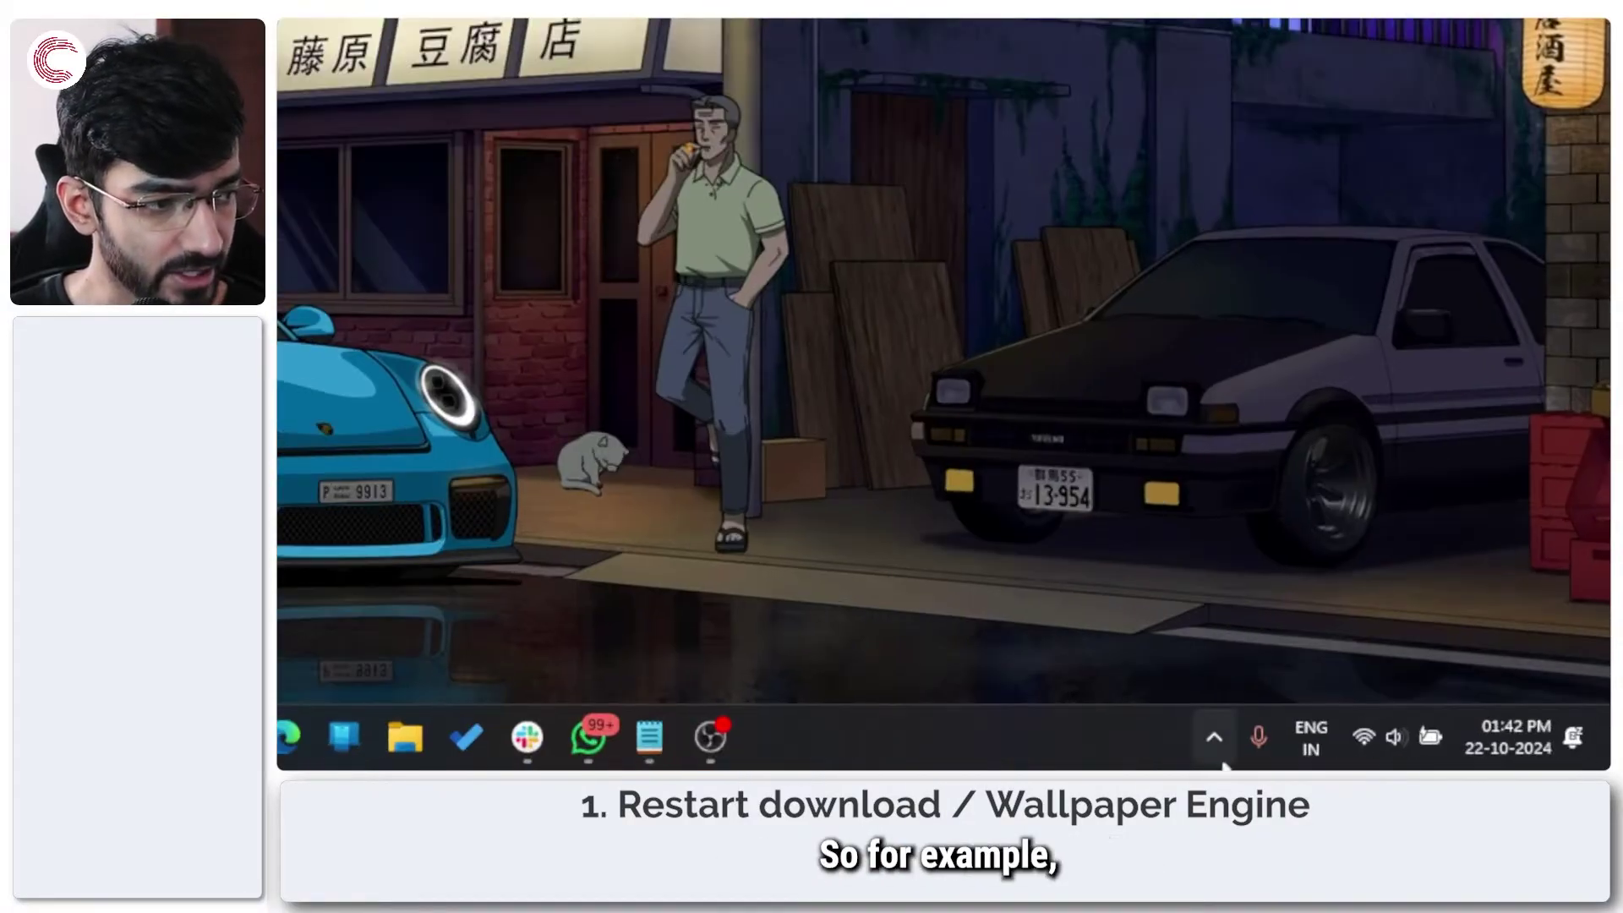
# Step: Open Wallpaper Engine's wallpaper browser from its system tray icon
pyautogui.click(1411, 752)
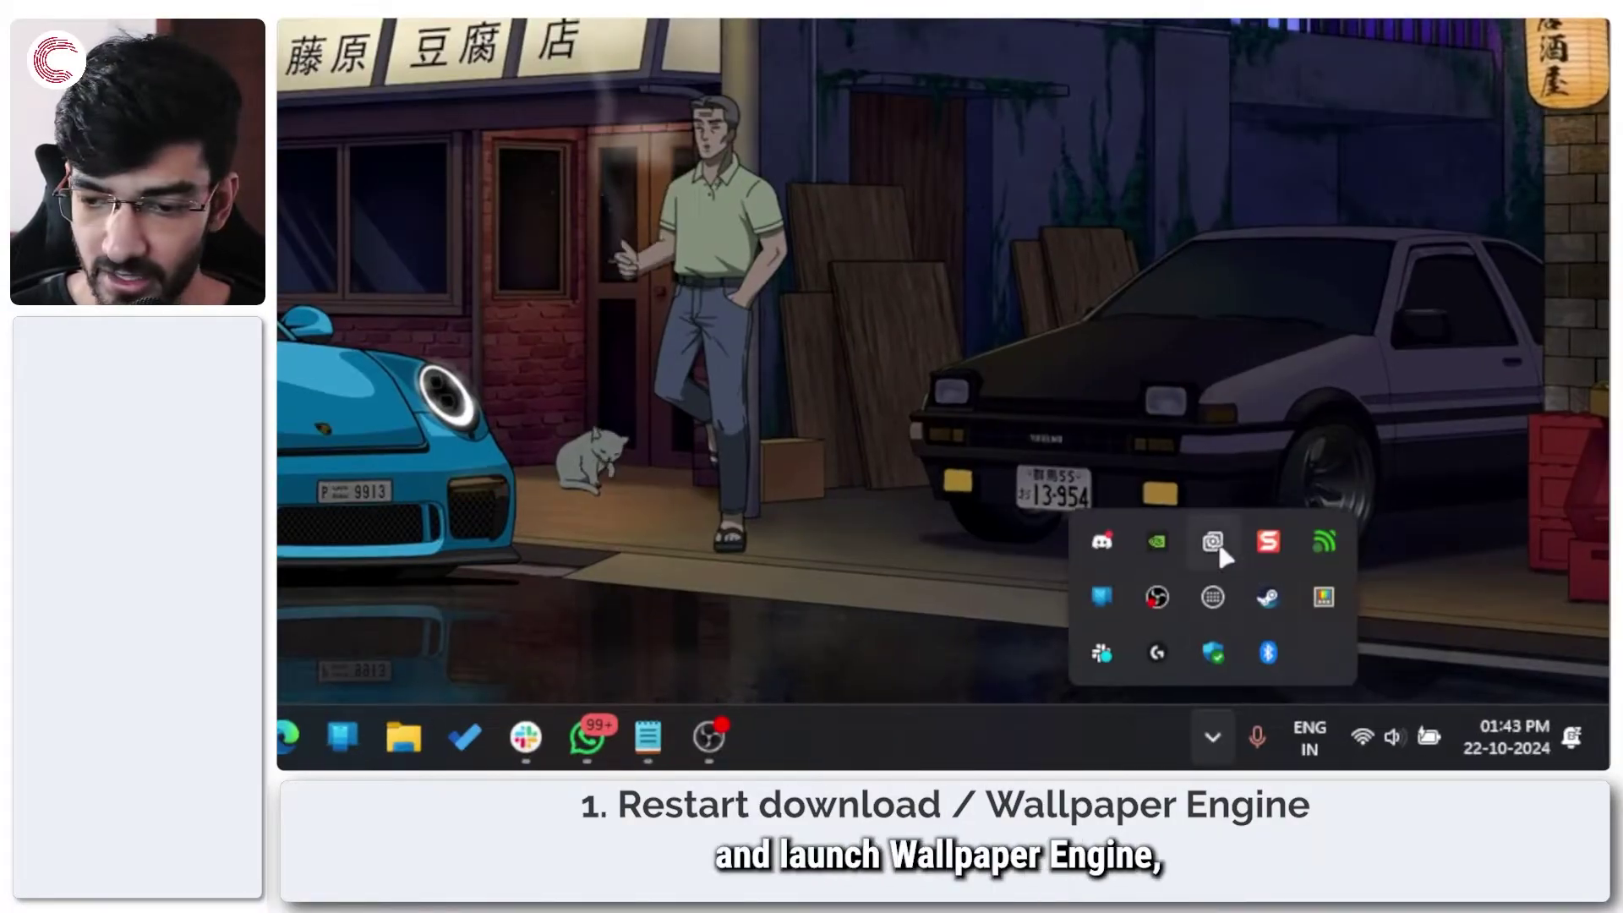
pyautogui.rightClick(1212, 563)
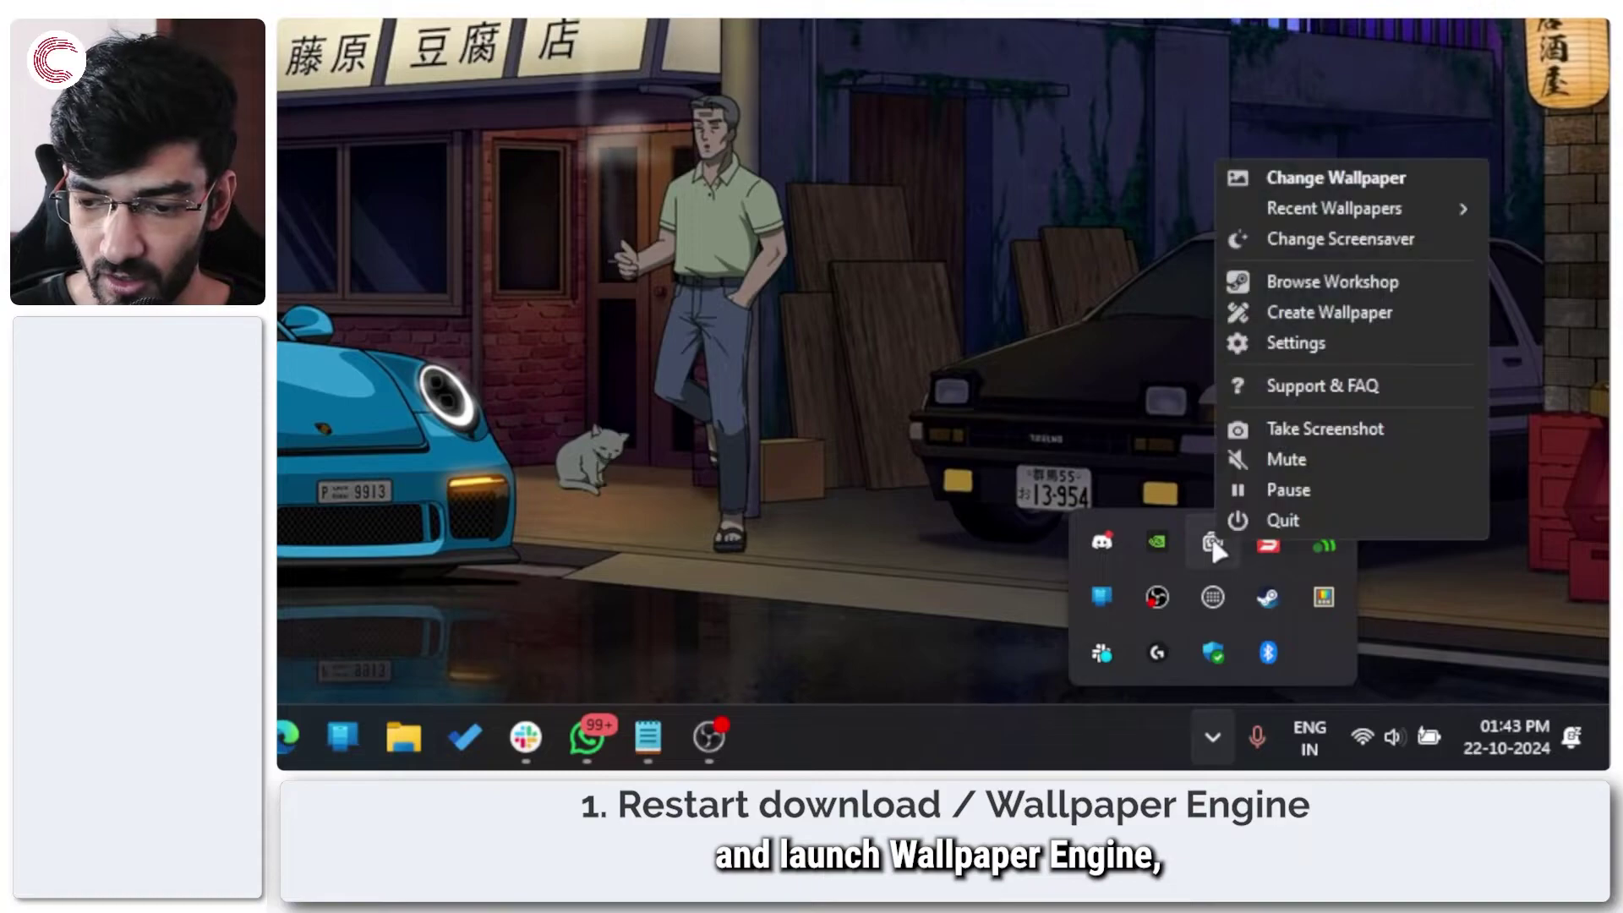
pyautogui.click(1296, 285)
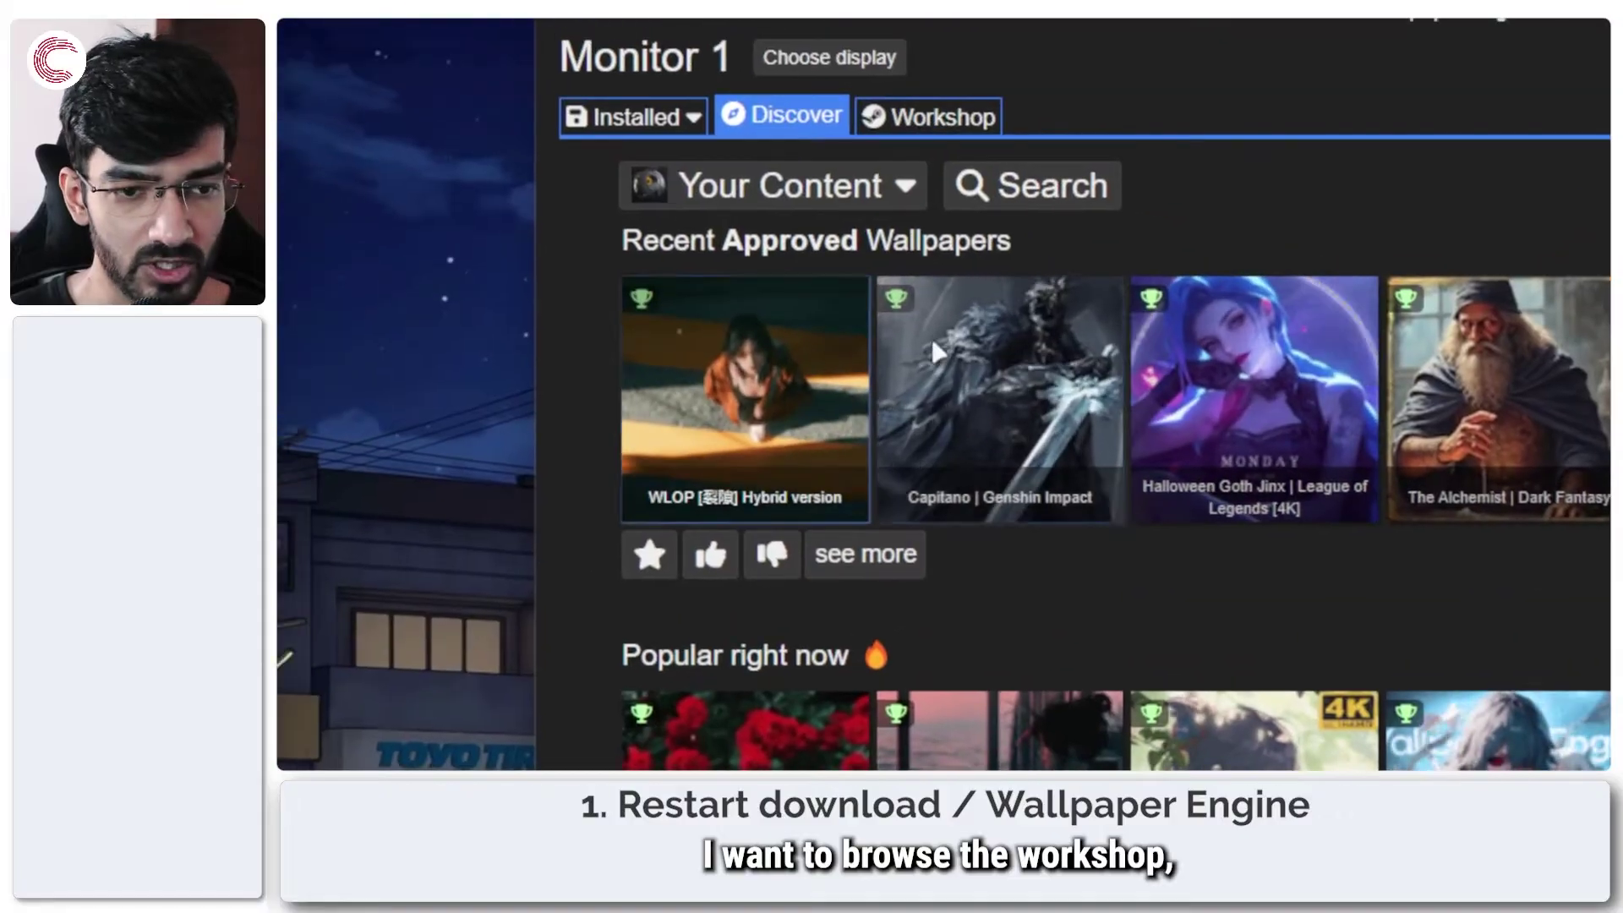
# Step: Scroll through the Workshop catalogue, then switch to the installed wallpapers for Monitor 1
pyautogui.click(930, 117)
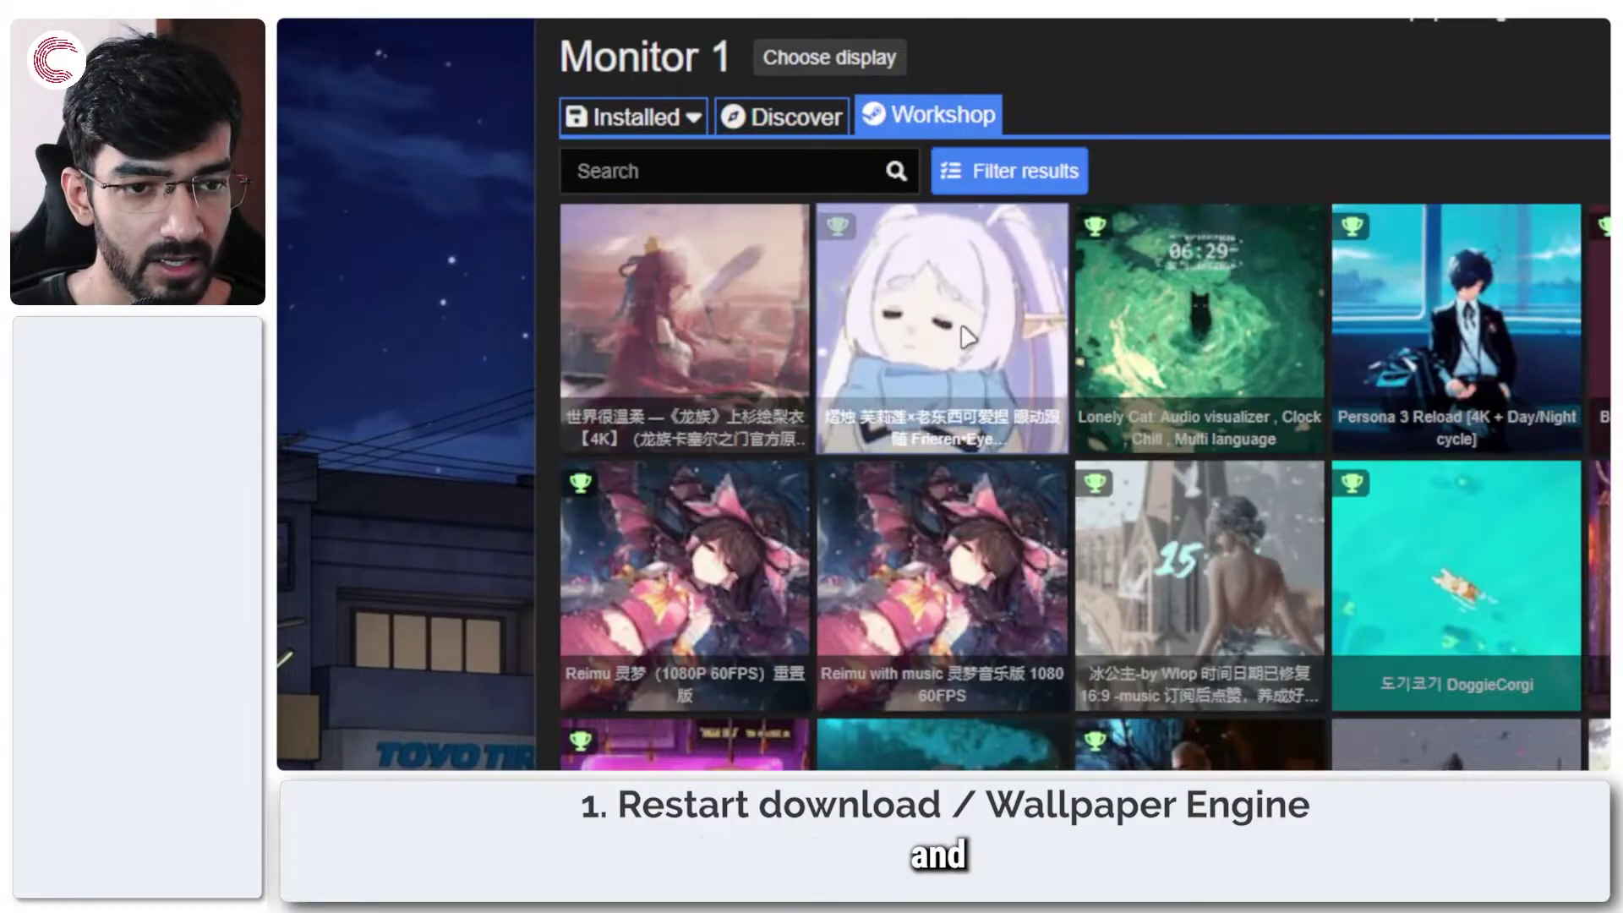
pyautogui.scroll(-5, 1265, 423)
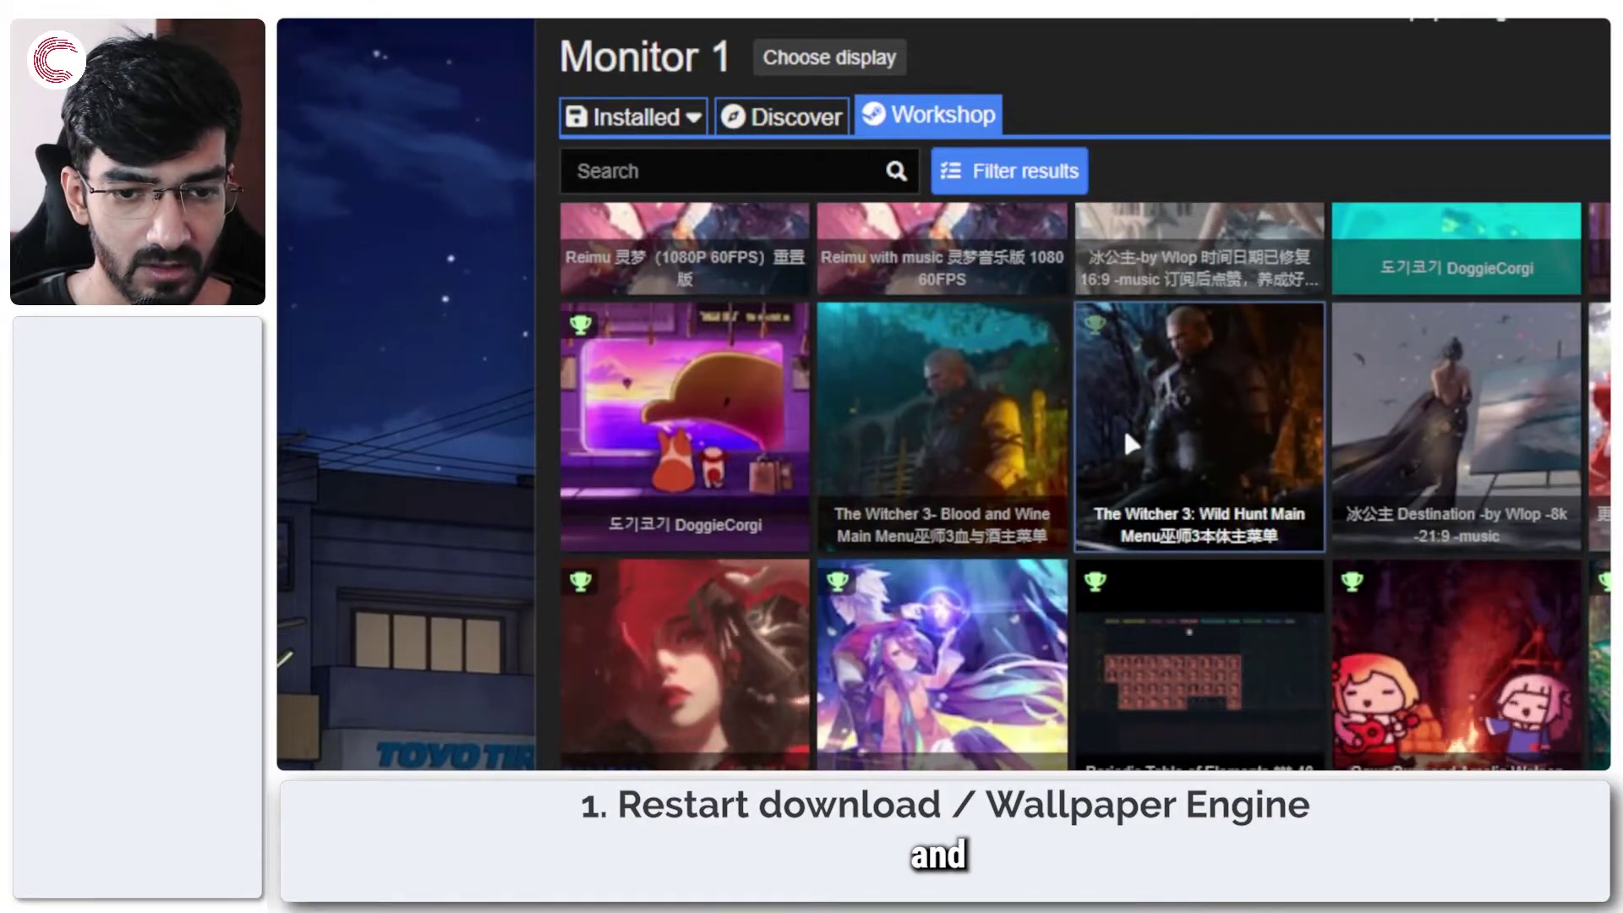
pyautogui.scroll(4, 1124, 426)
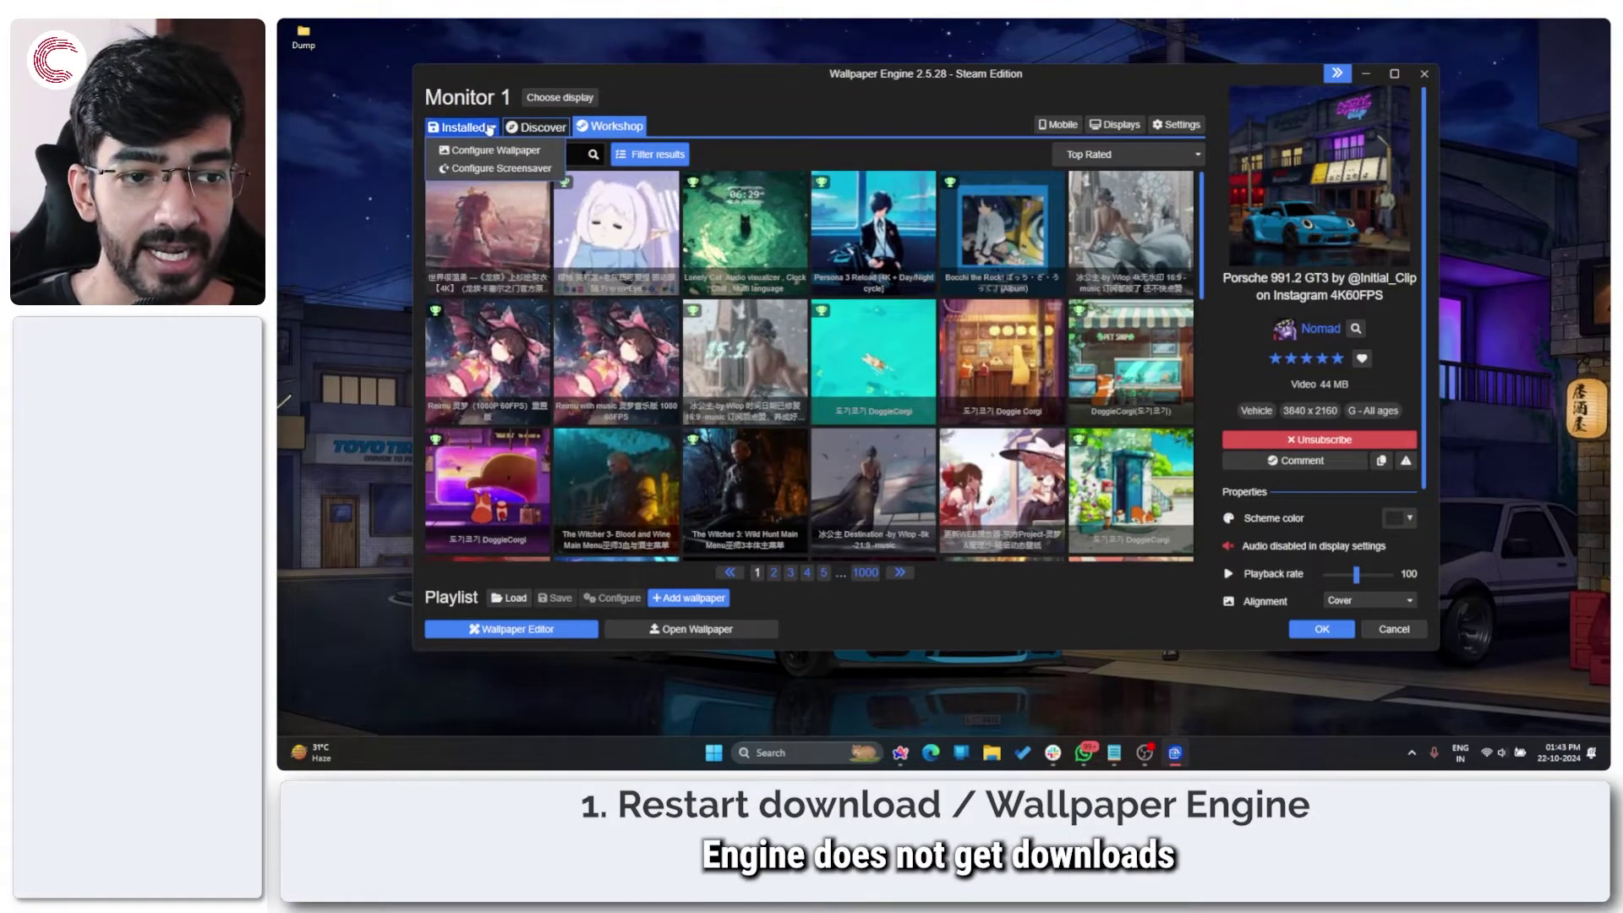
pyautogui.click(459, 127)
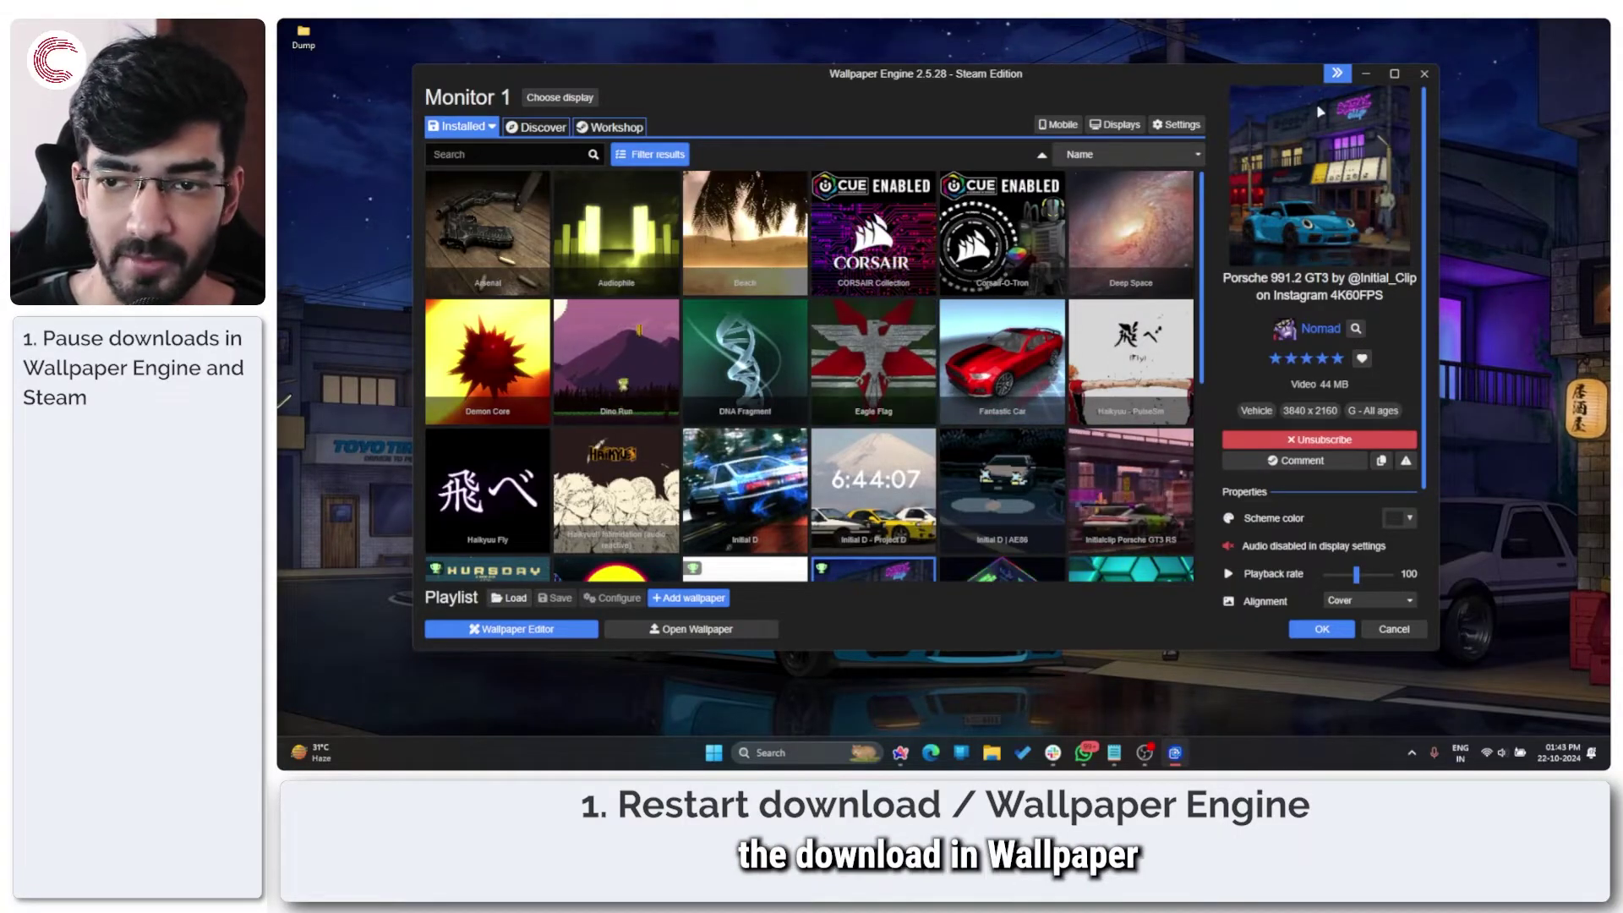
# Step: Close the Wallpaper Engine window and quit it from its tray icon
pyautogui.click(1423, 74)
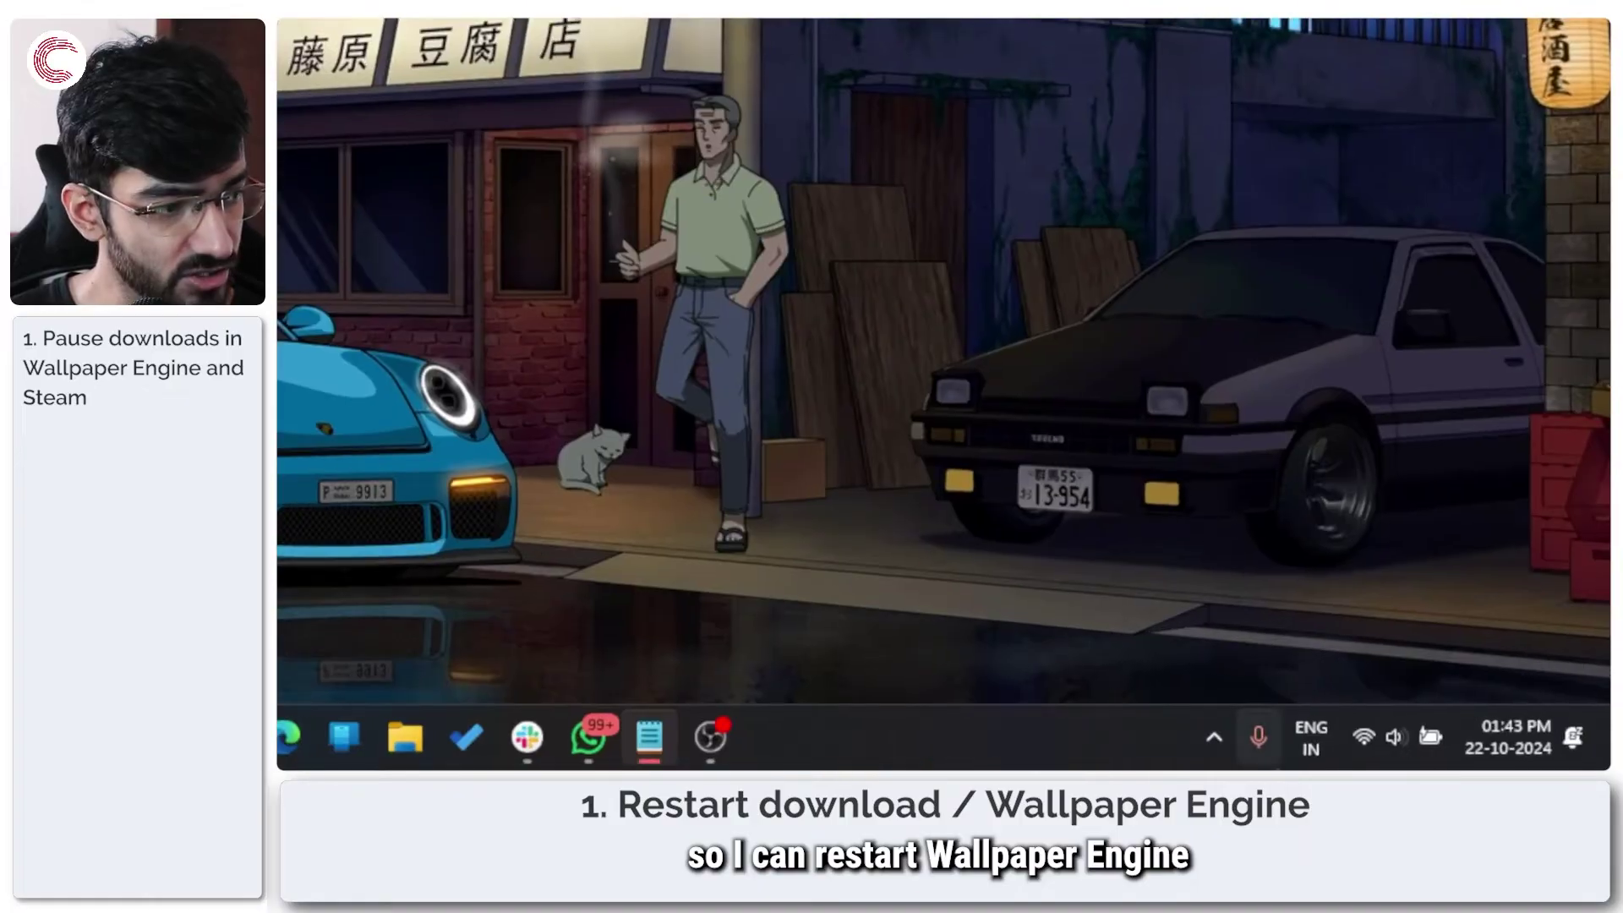
pyautogui.click(1412, 752)
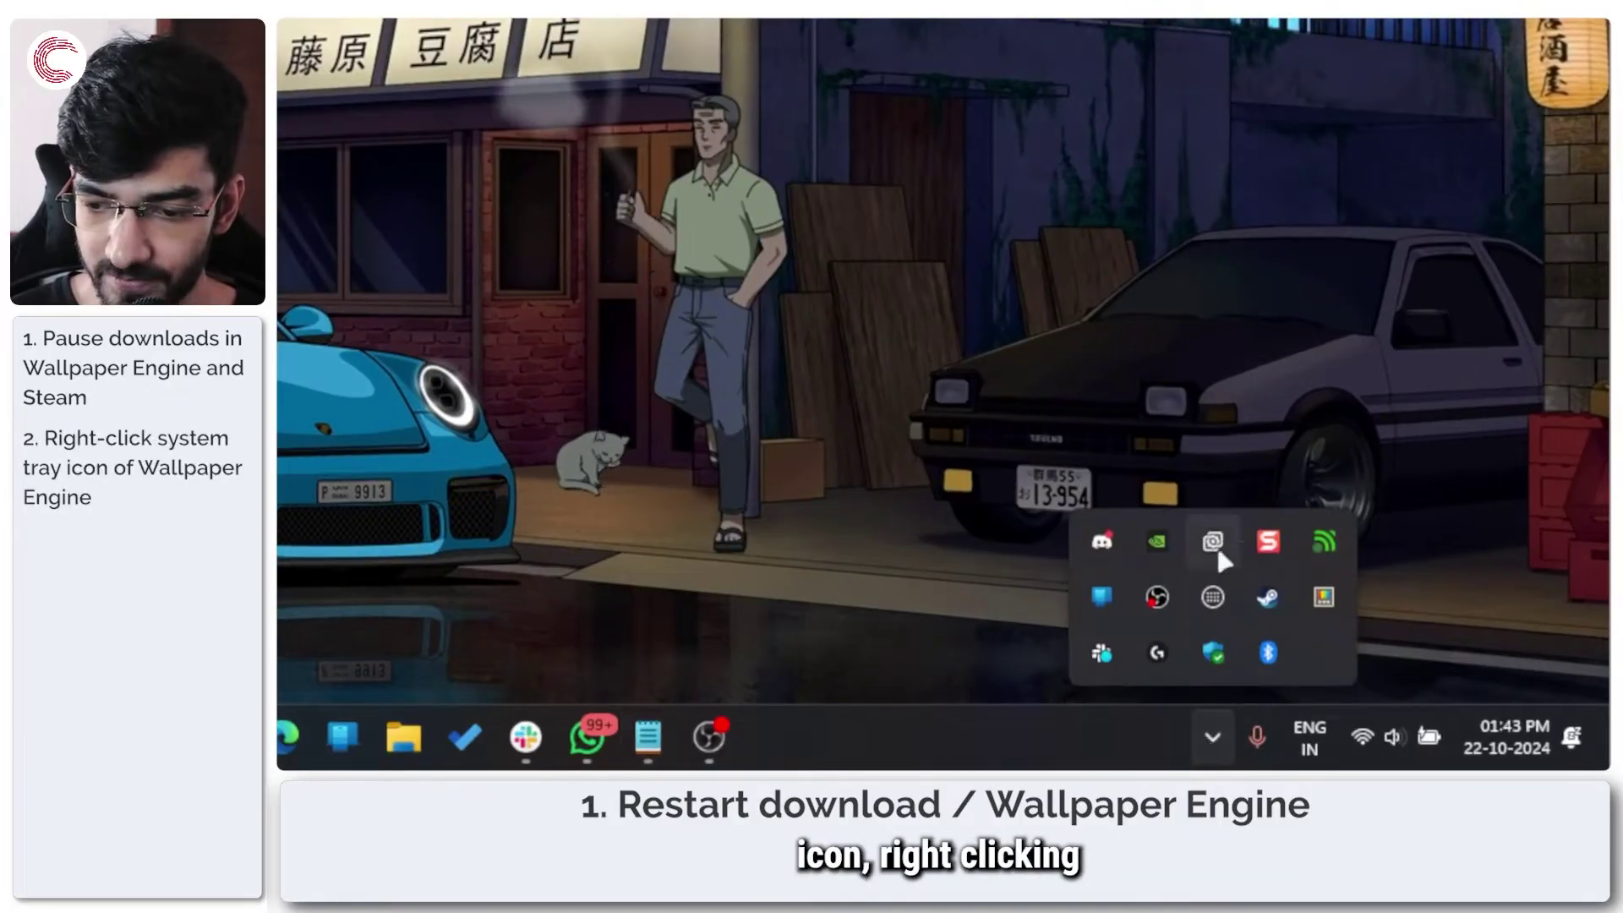
pyautogui.rightClick(1215, 543)
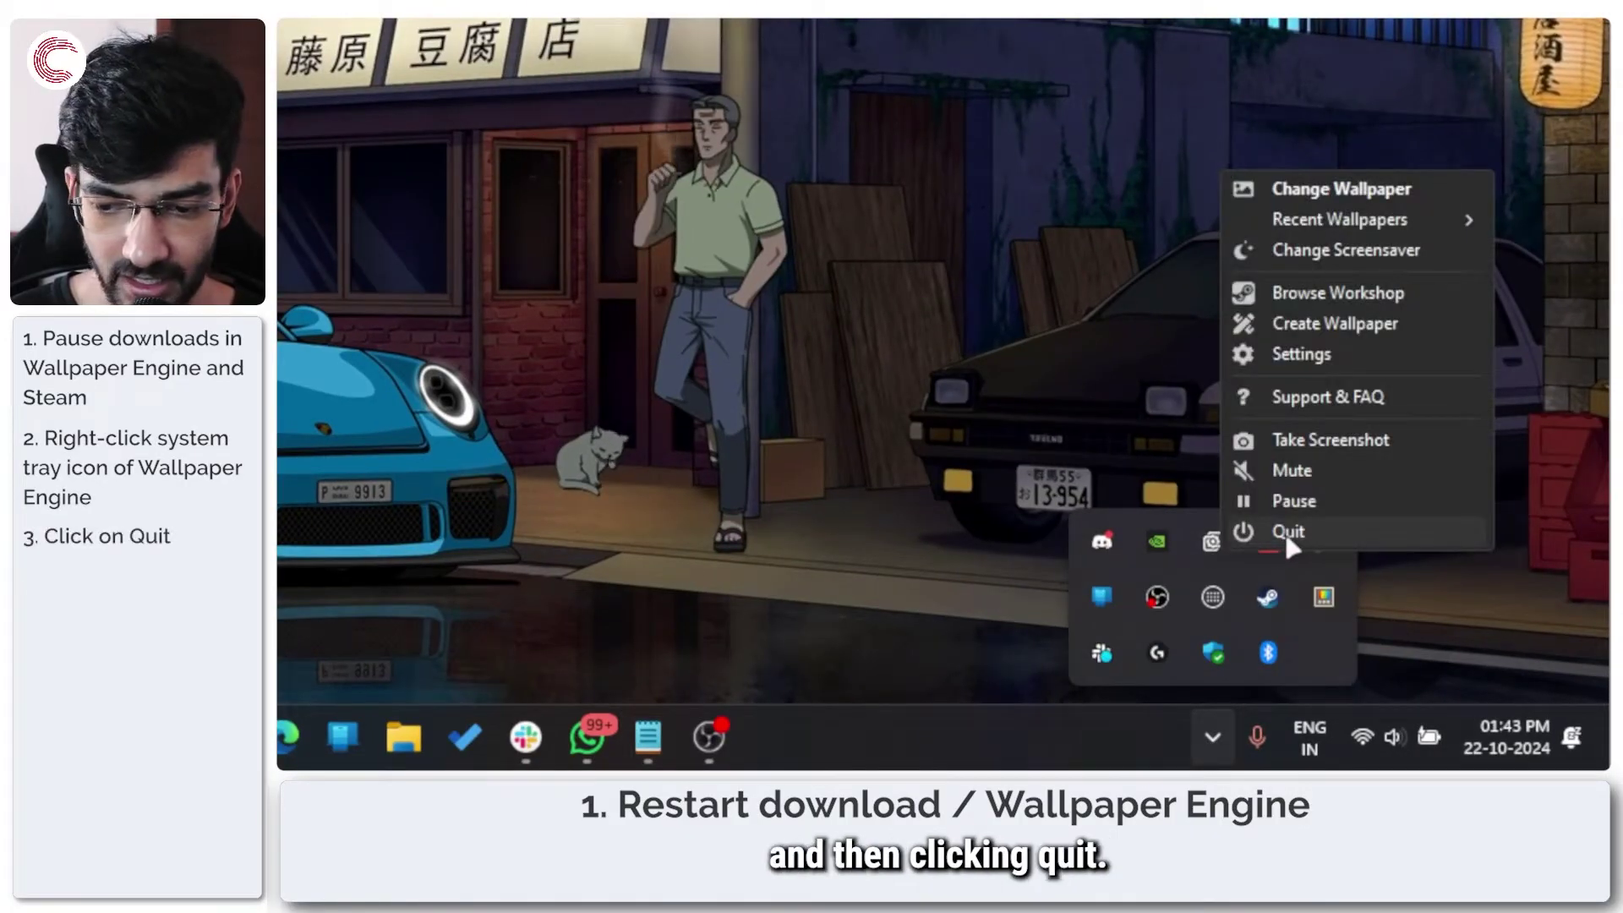
# Step: Exit Steam from its tray icon menu, leaving only the desktop showing
pyautogui.rightClick(1264, 594)
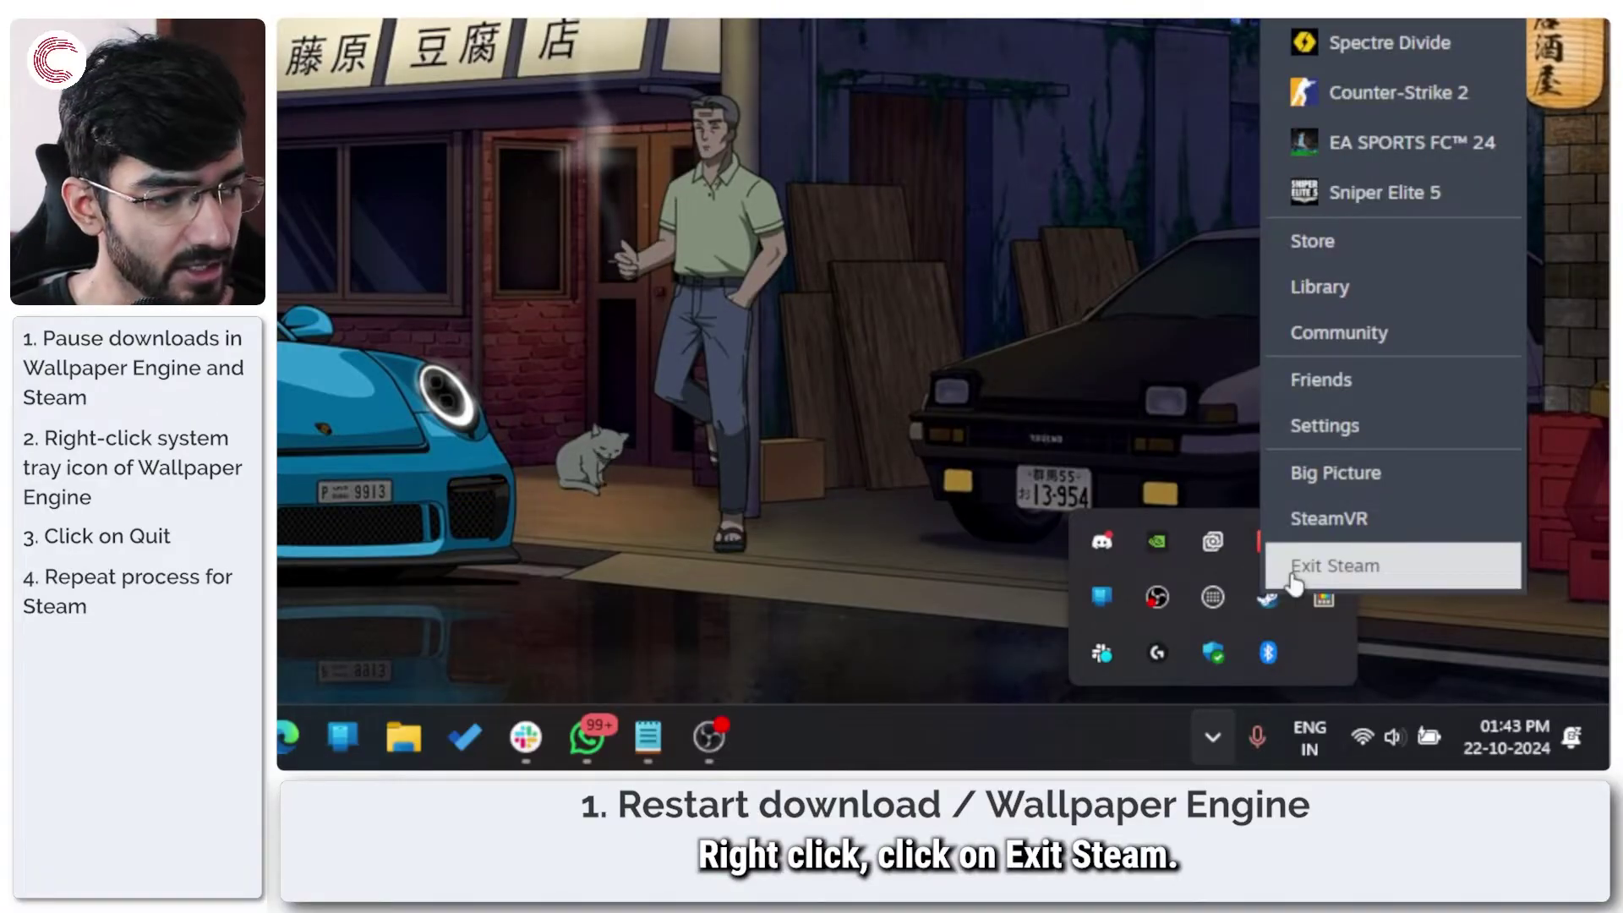
pyautogui.click(1294, 580)
pyautogui.click(827, 453)
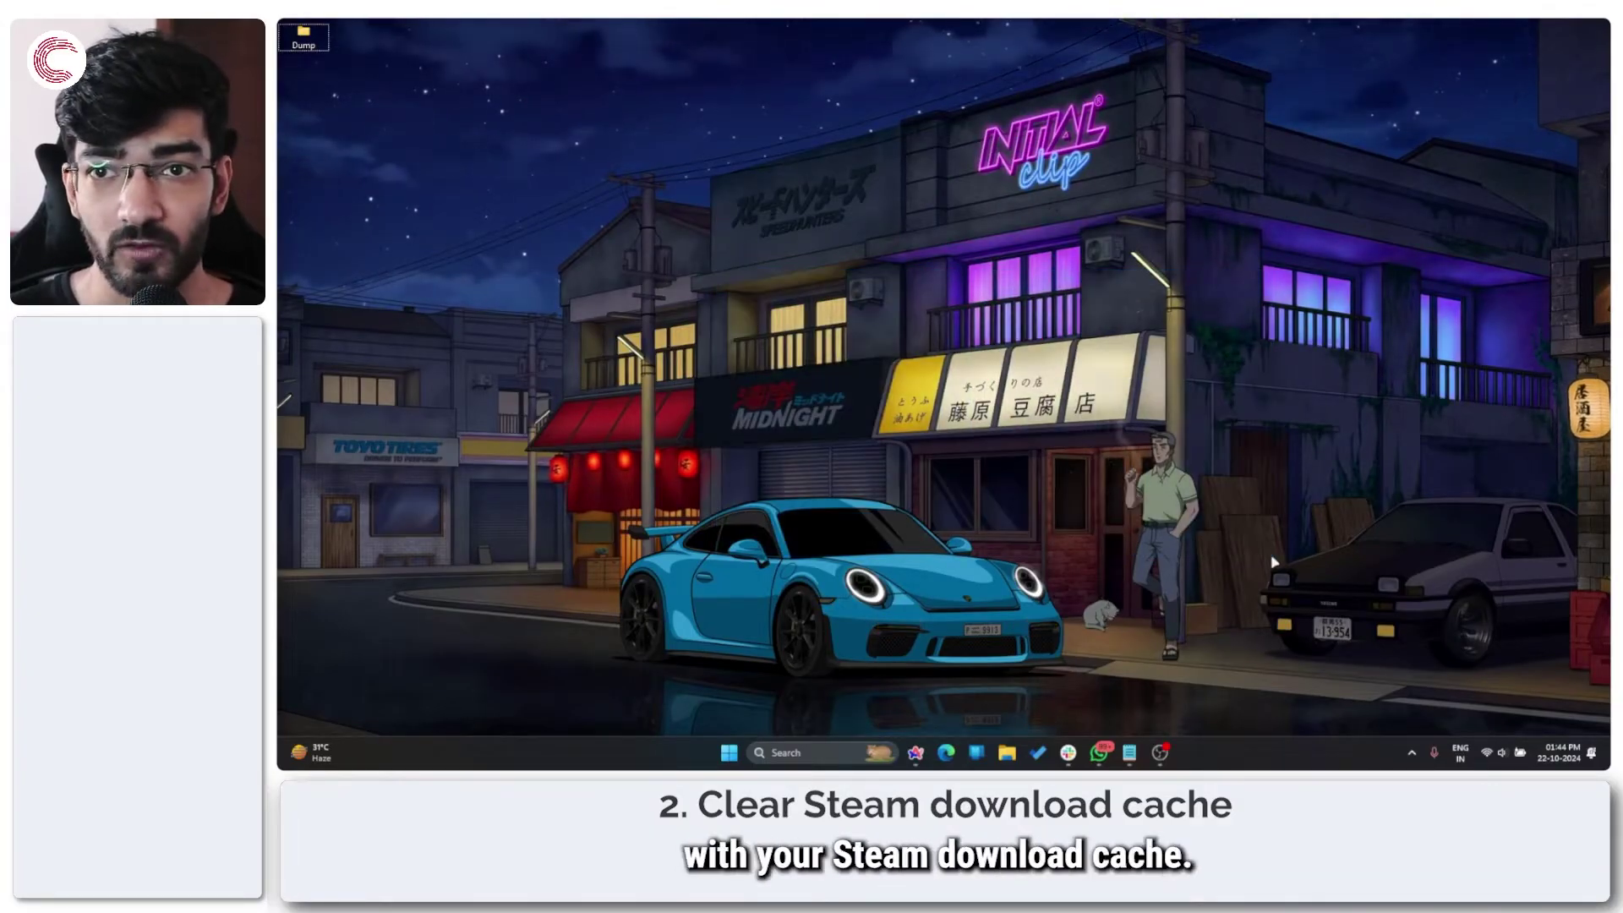
# Step: Launch Steam from the app search
pyautogui.hotkey('alt', 'space')
pyautogui.write('steam')
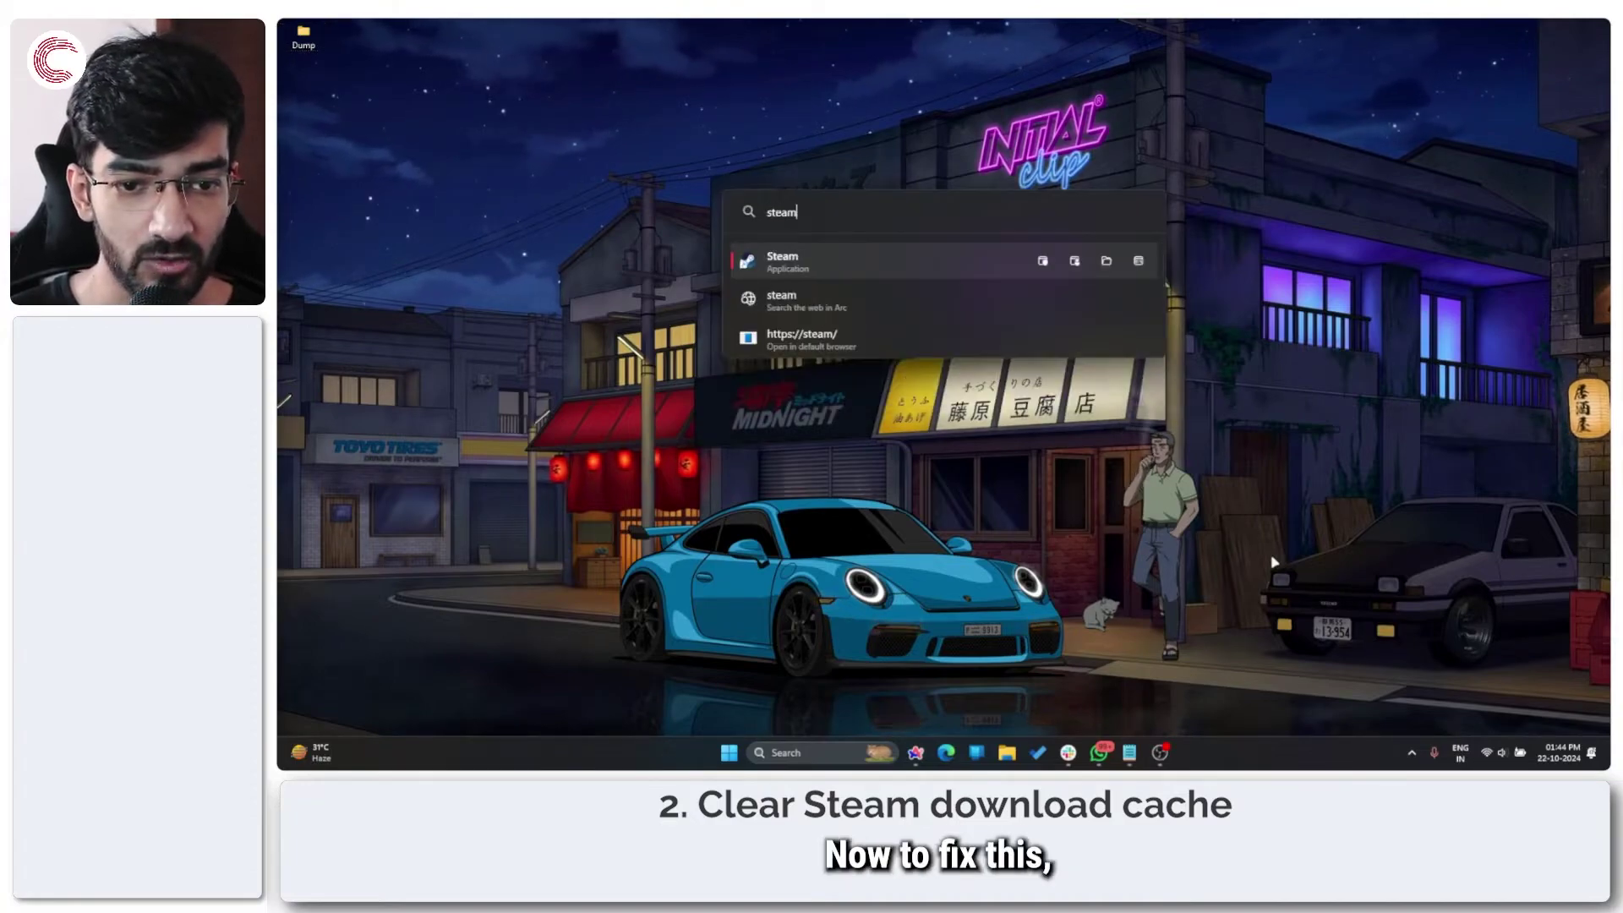
pyautogui.press('Return')
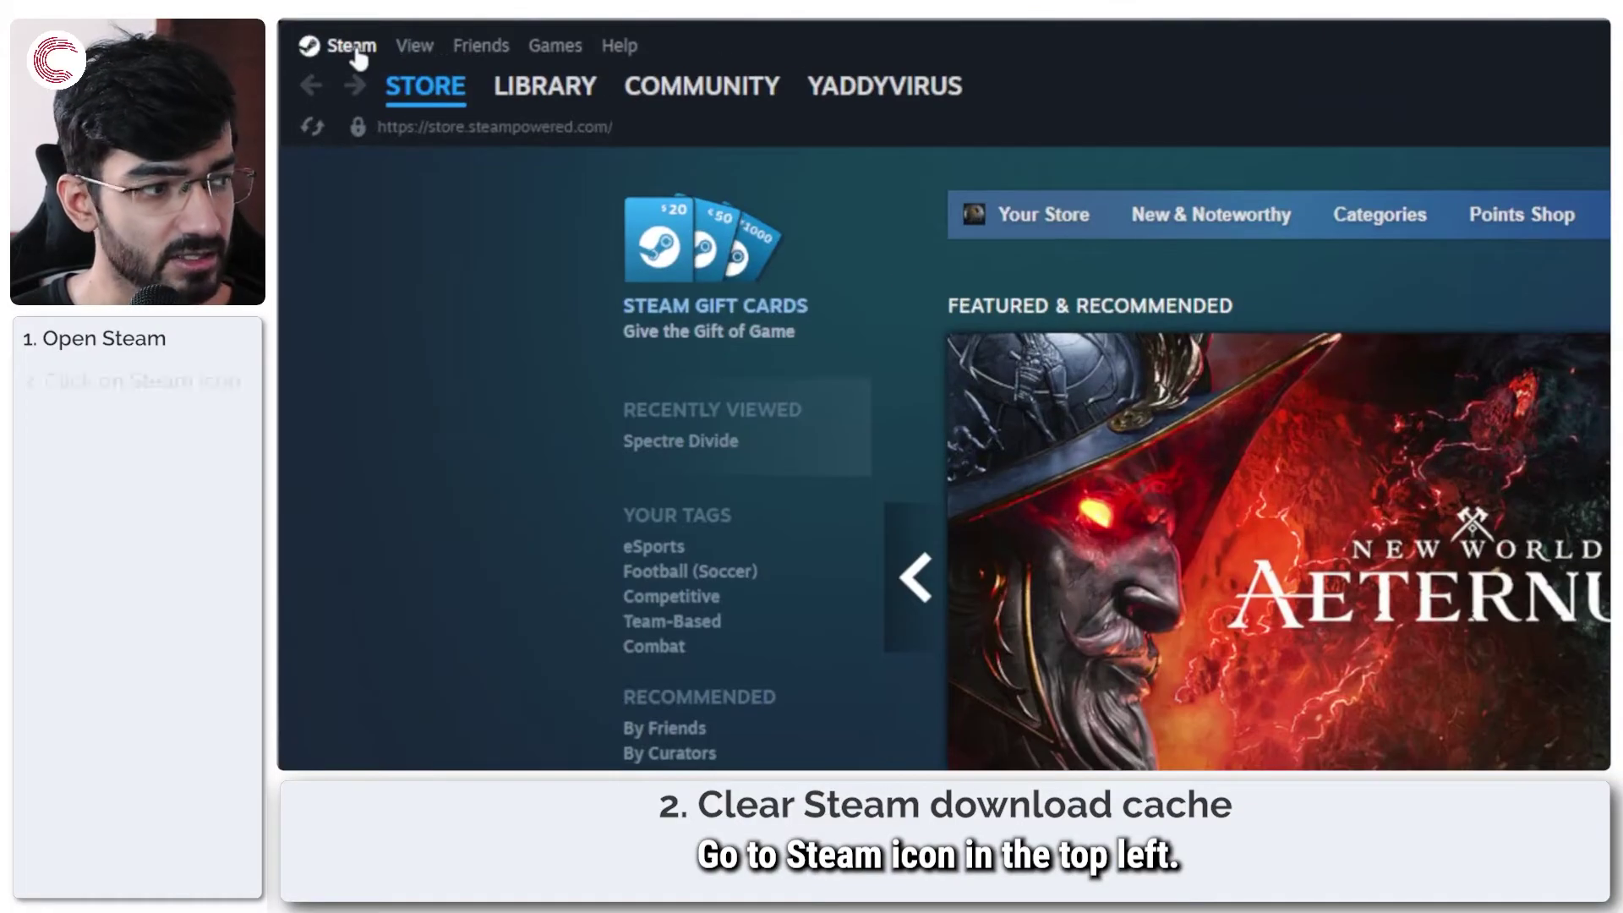
# Step: Clear Steam's download cache from Settings > Downloads
pyautogui.click(351, 47)
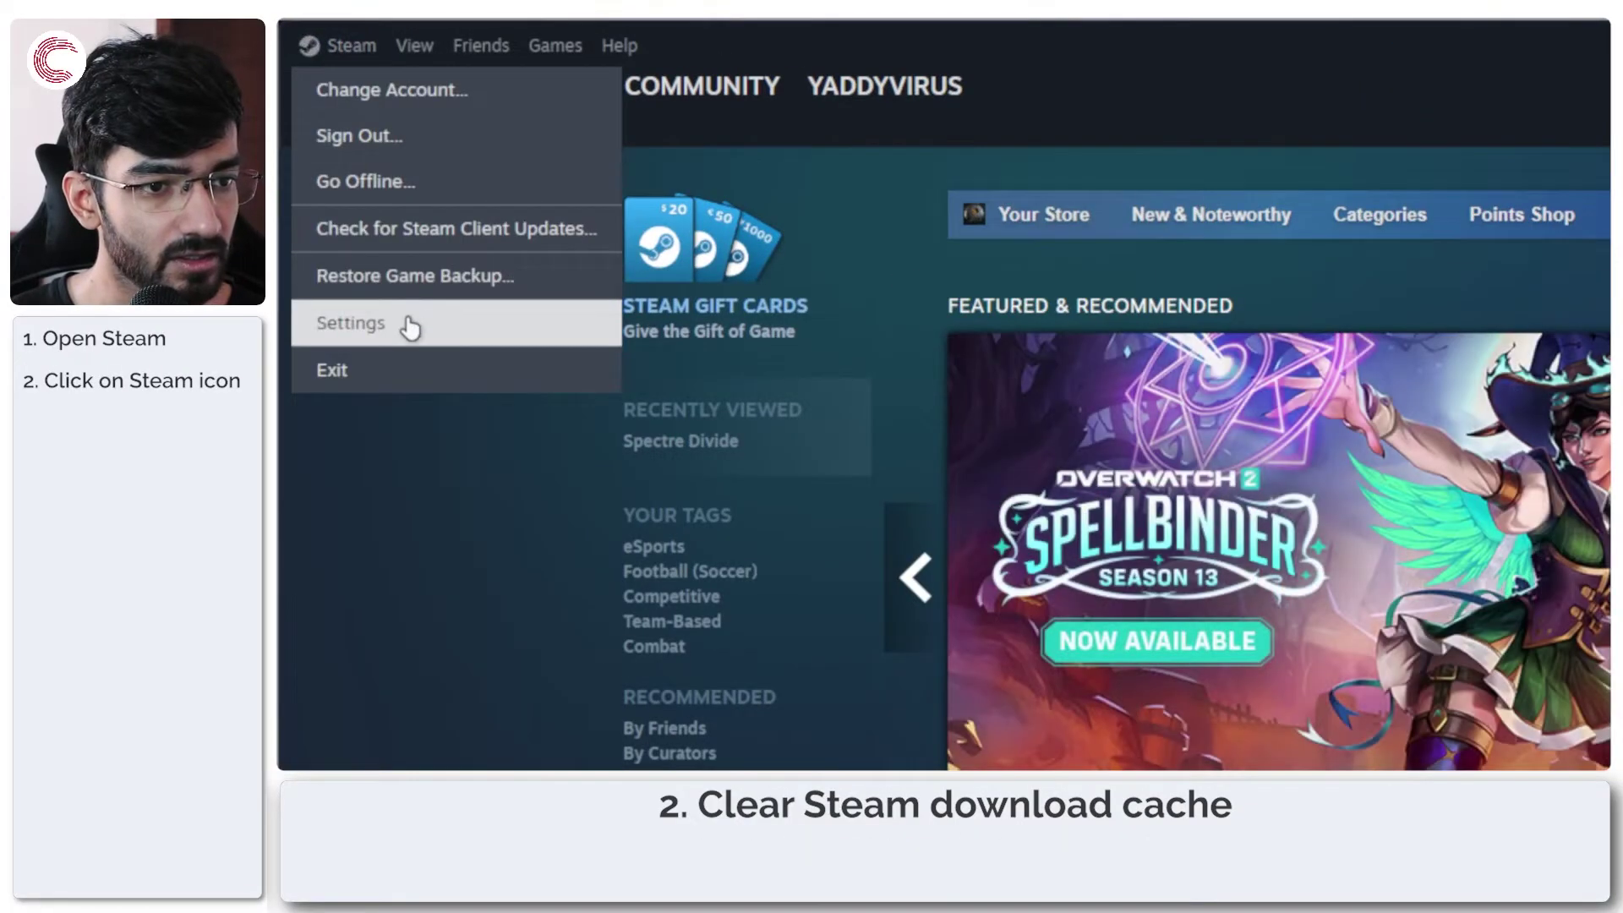
pyautogui.click(407, 321)
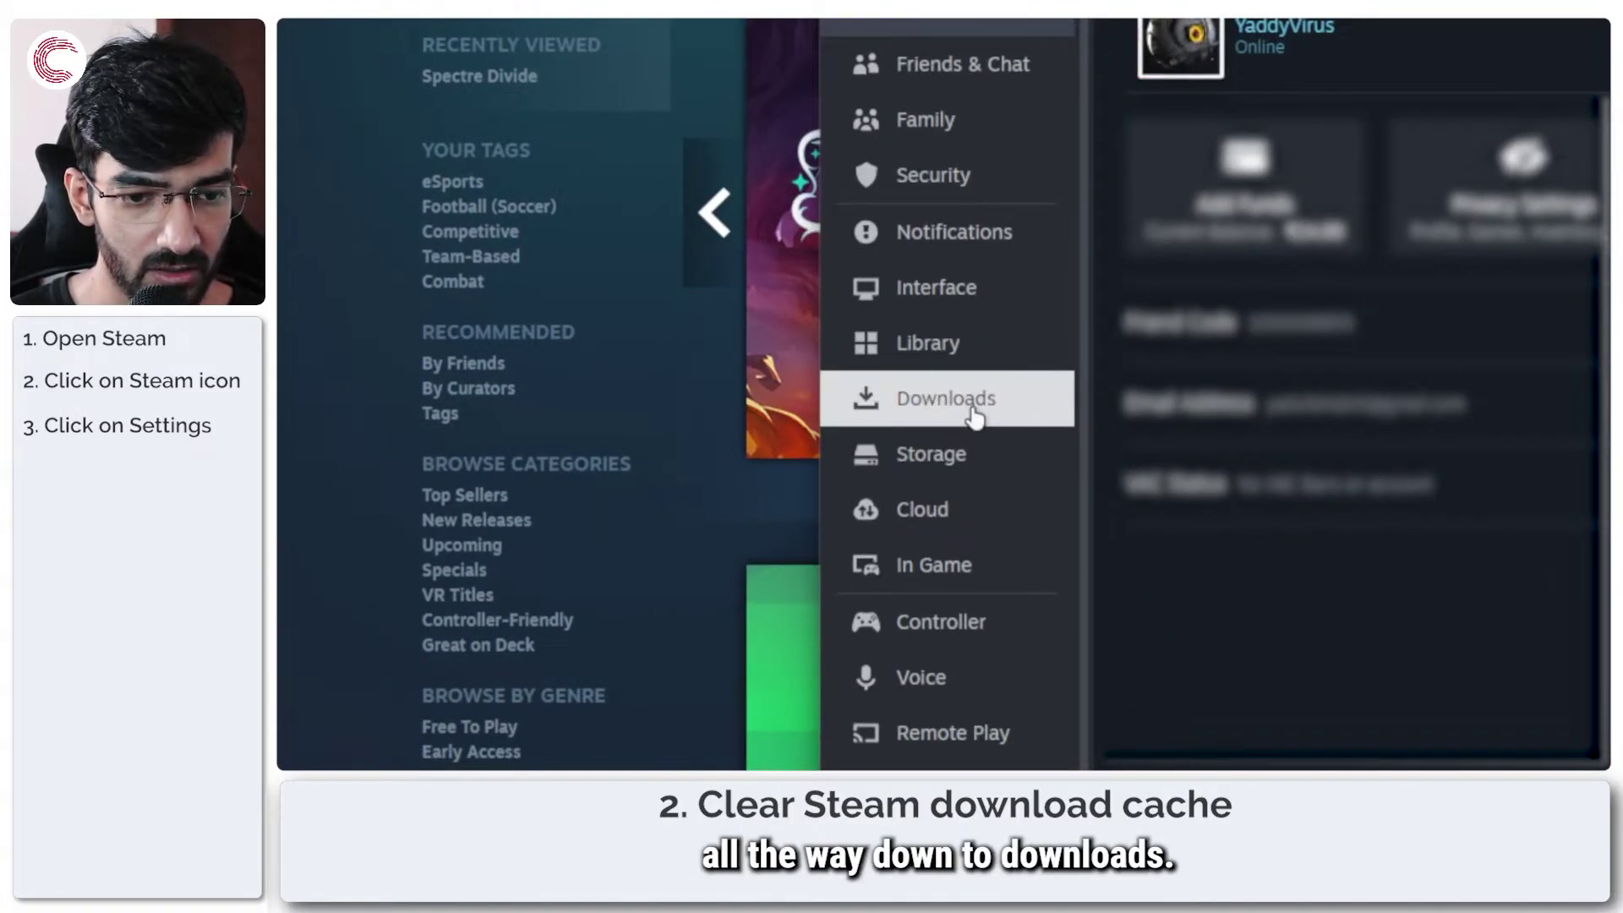
pyautogui.click(975, 413)
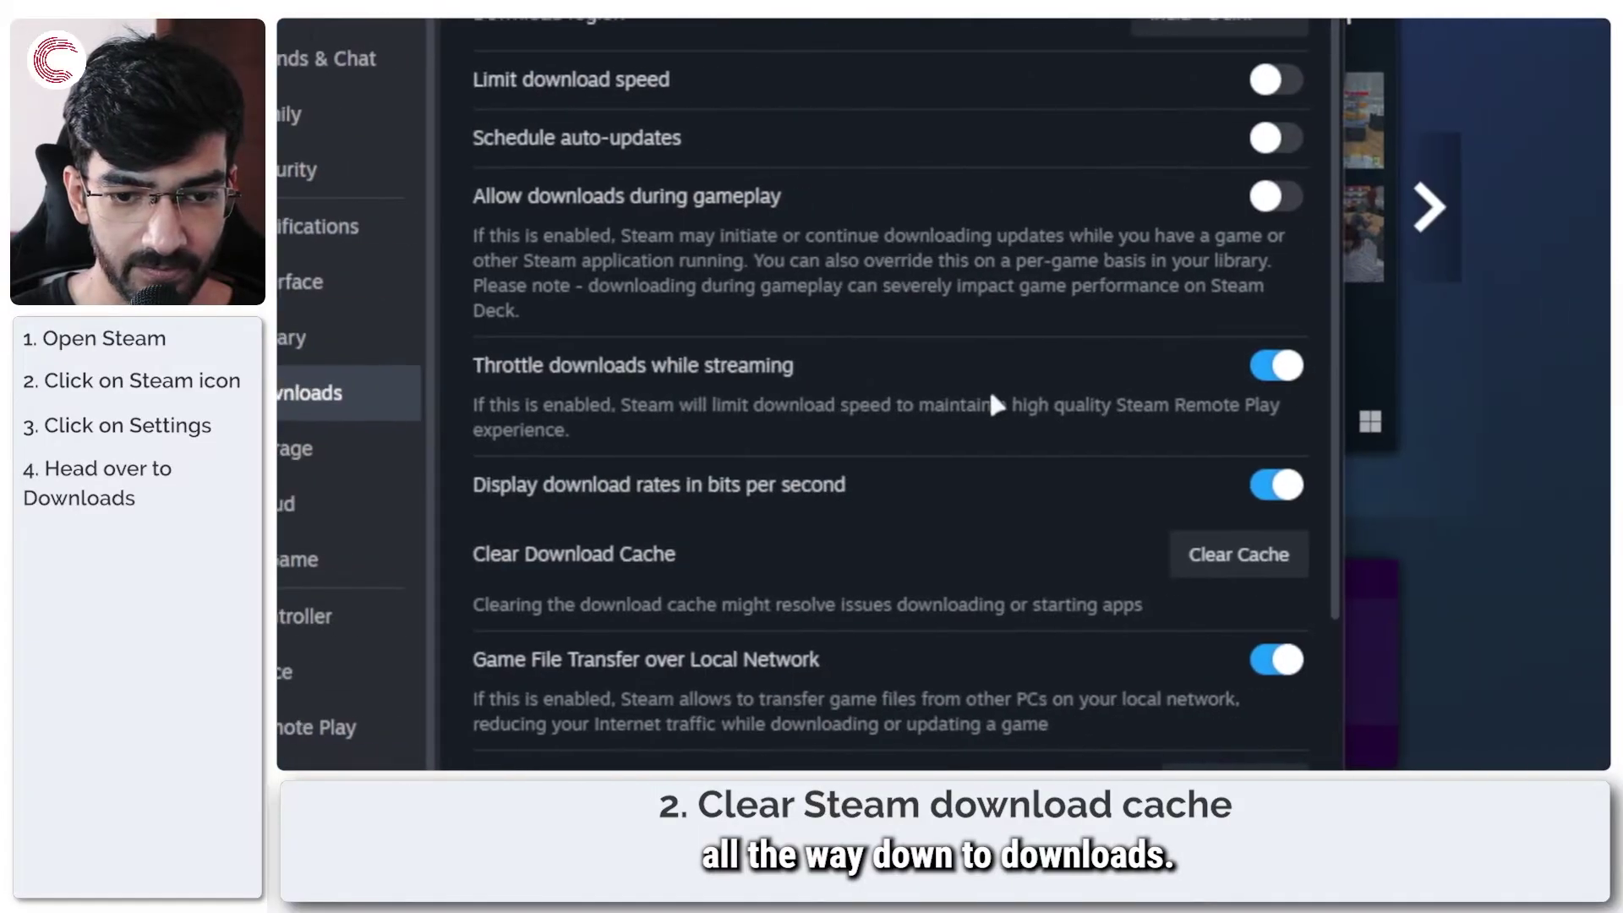
pyautogui.scroll(-4, 985, 500)
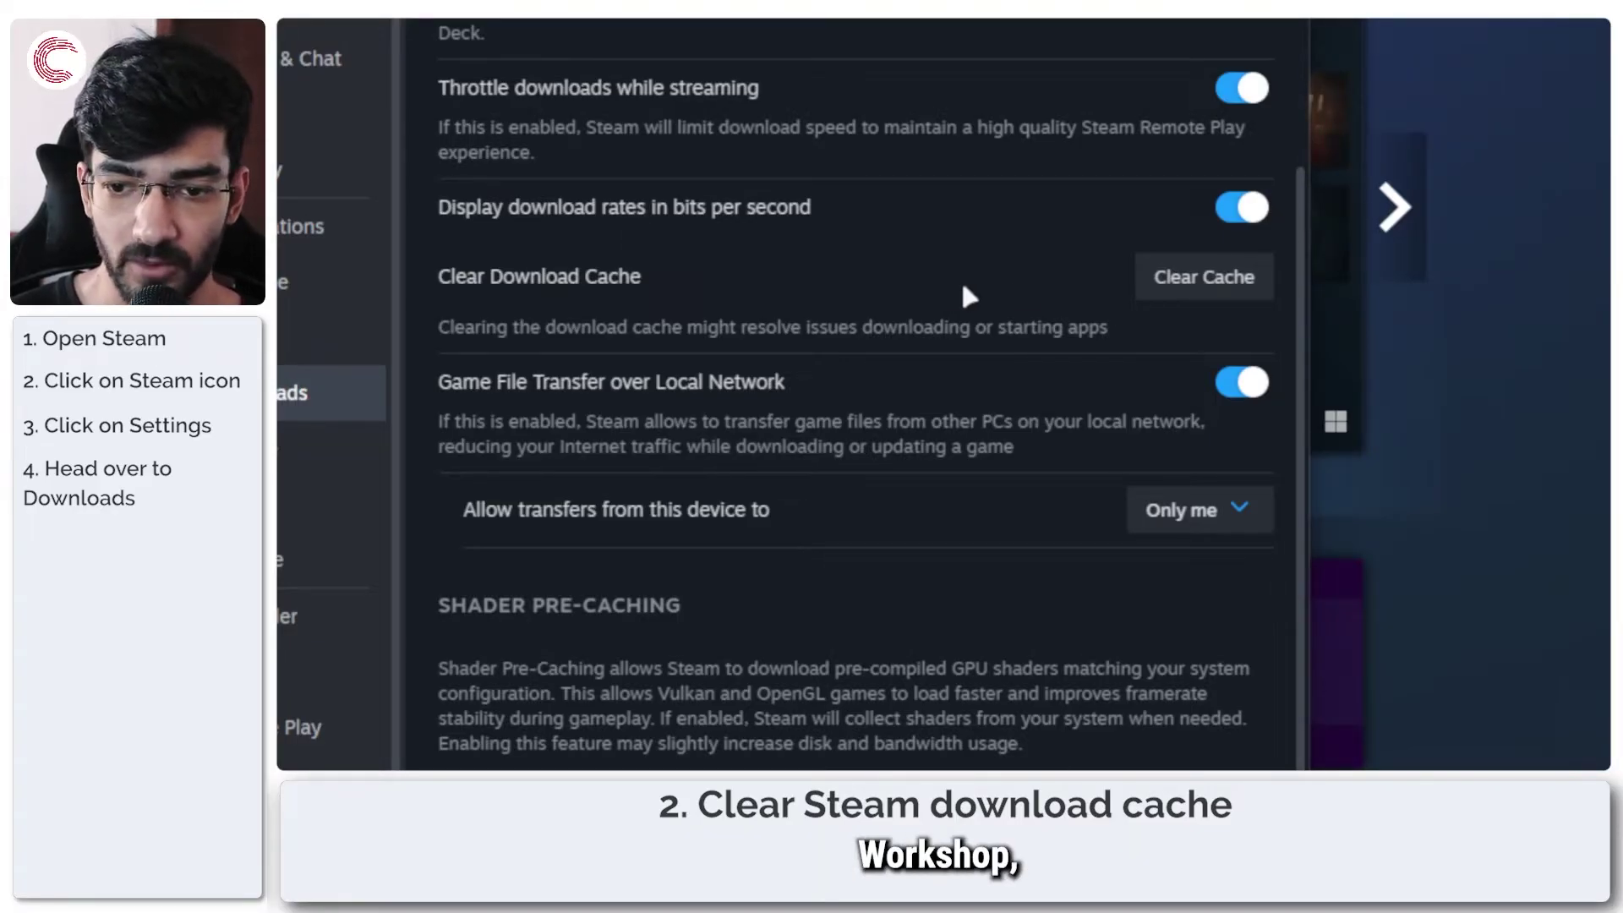
pyautogui.click(1205, 279)
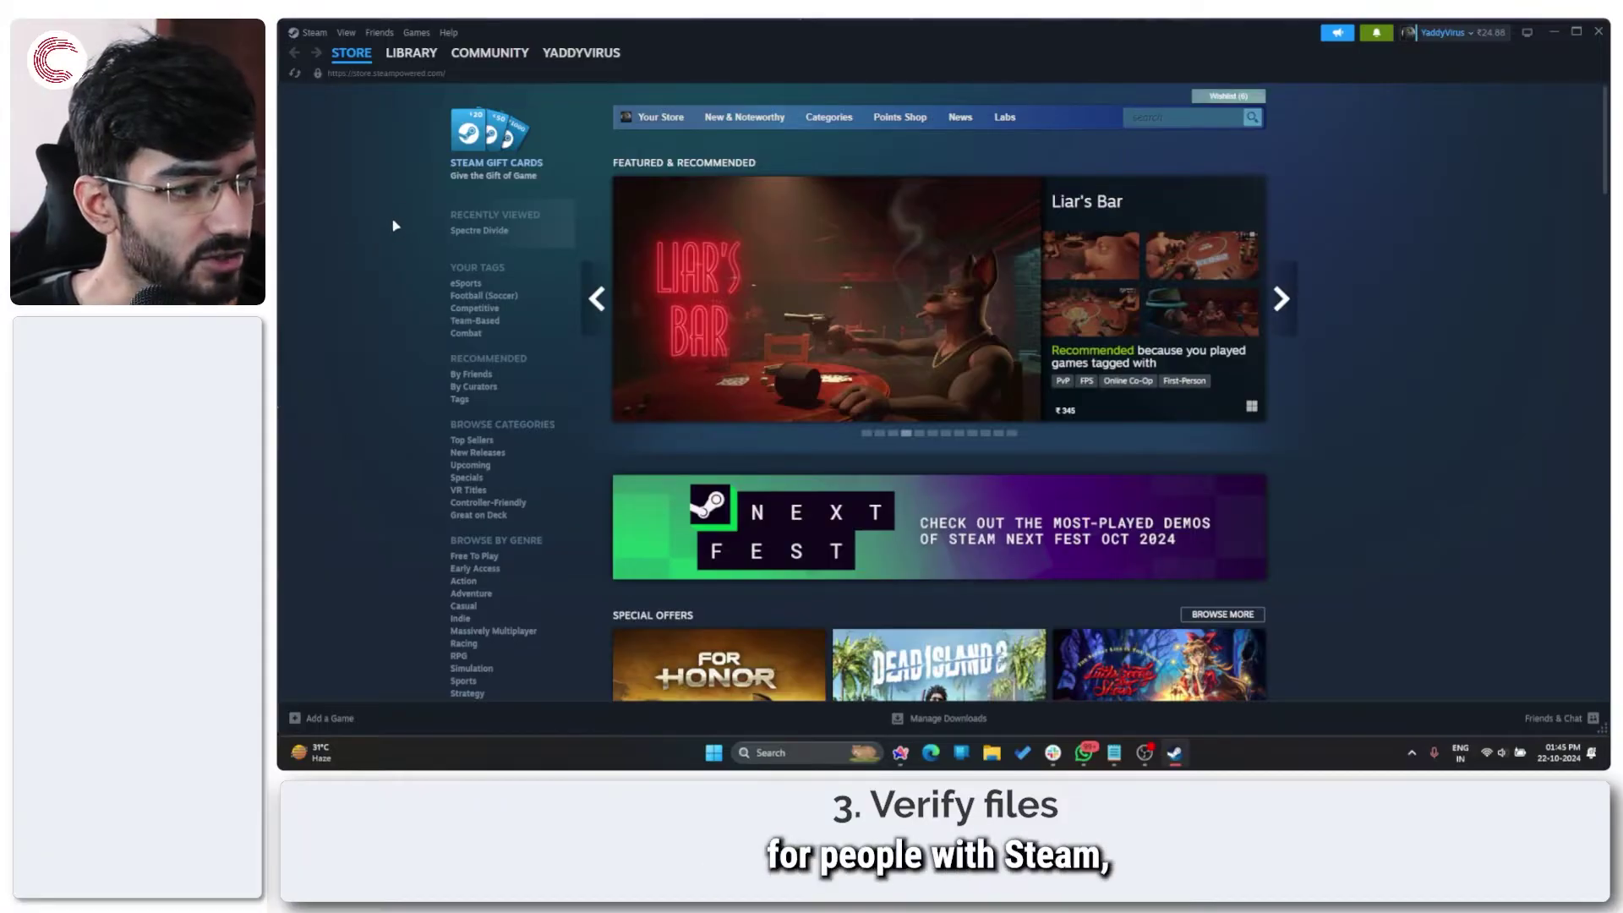
# Step: Verify the integrity of Wallpaper Engine's files via Library > Properties > Installed Files
pyautogui.click(412, 53)
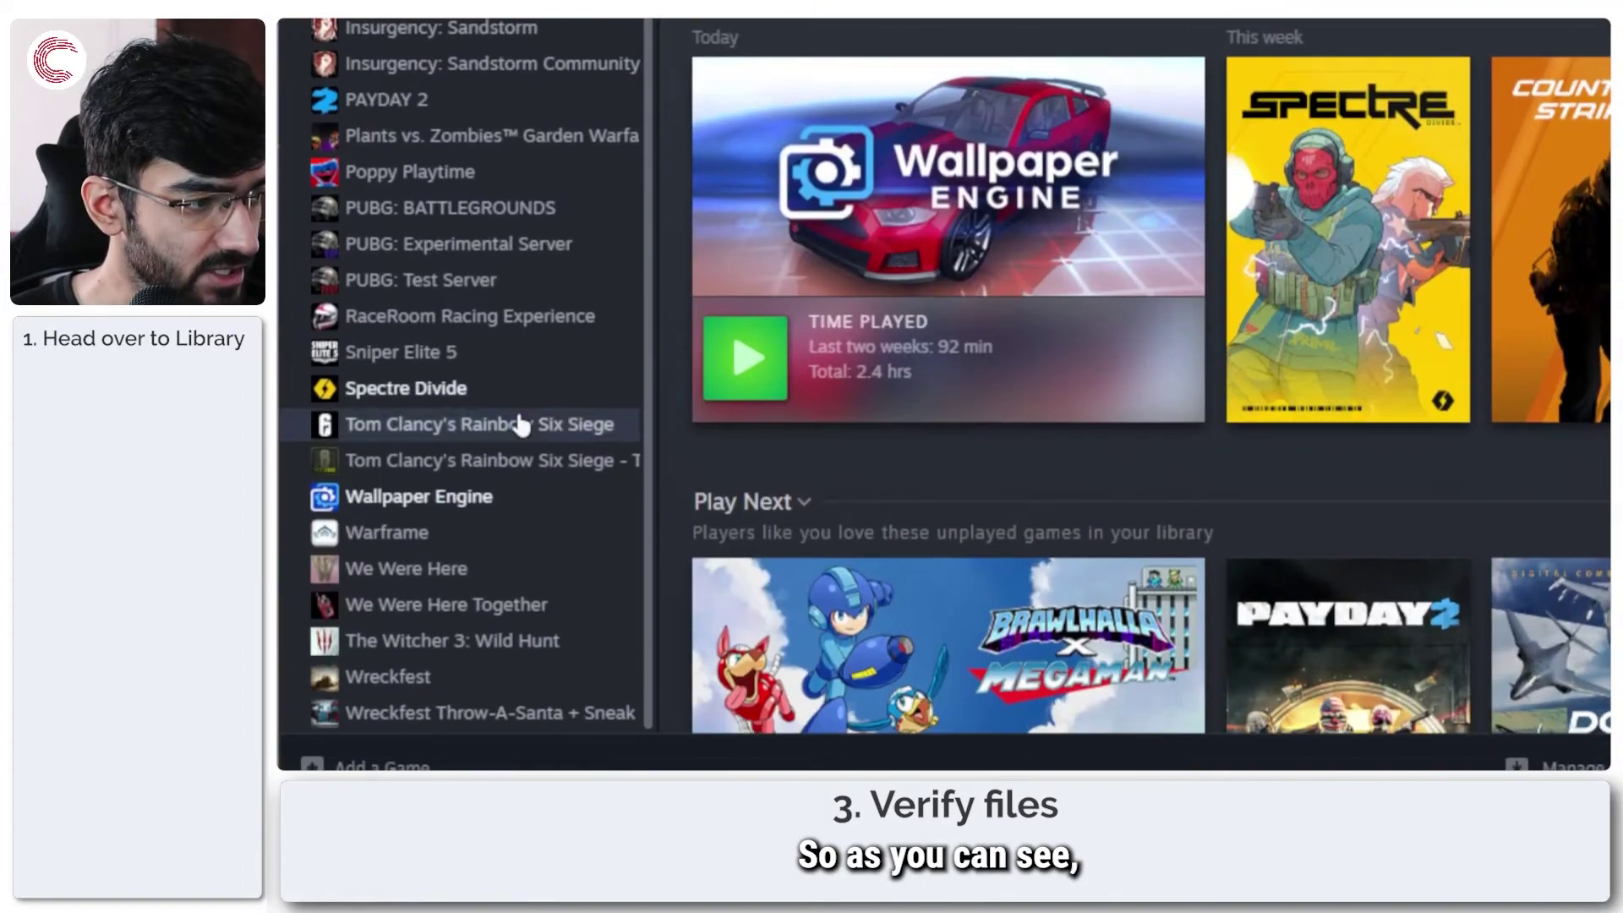
pyautogui.rightClick(504, 501)
pyautogui.moveTo(592, 689)
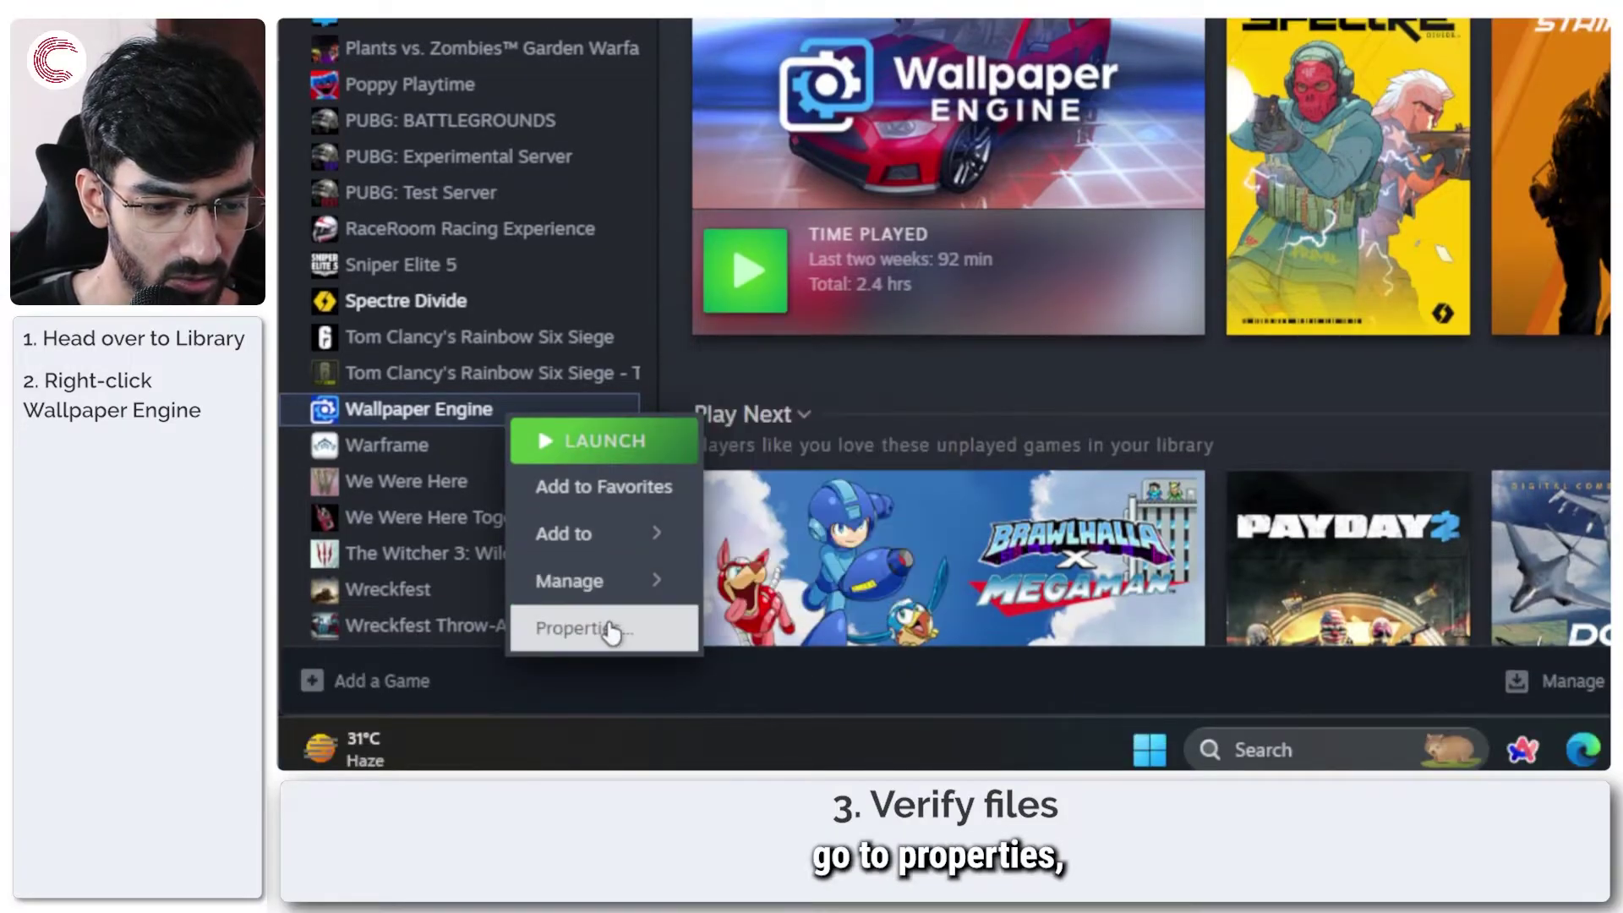
pyautogui.click(610, 630)
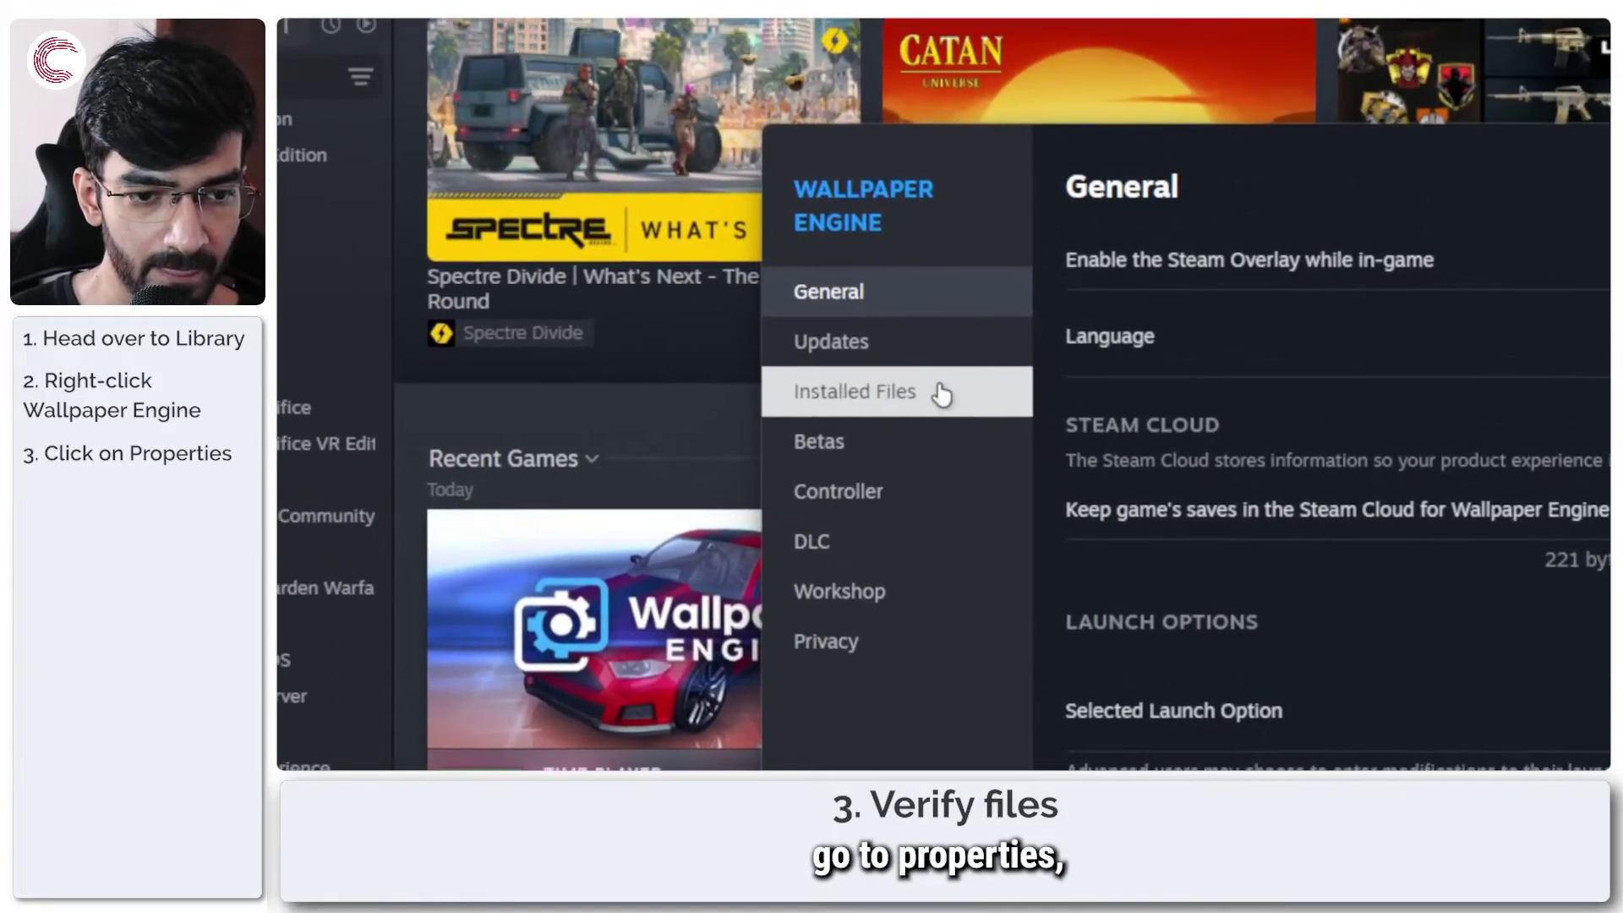
pyautogui.click(940, 392)
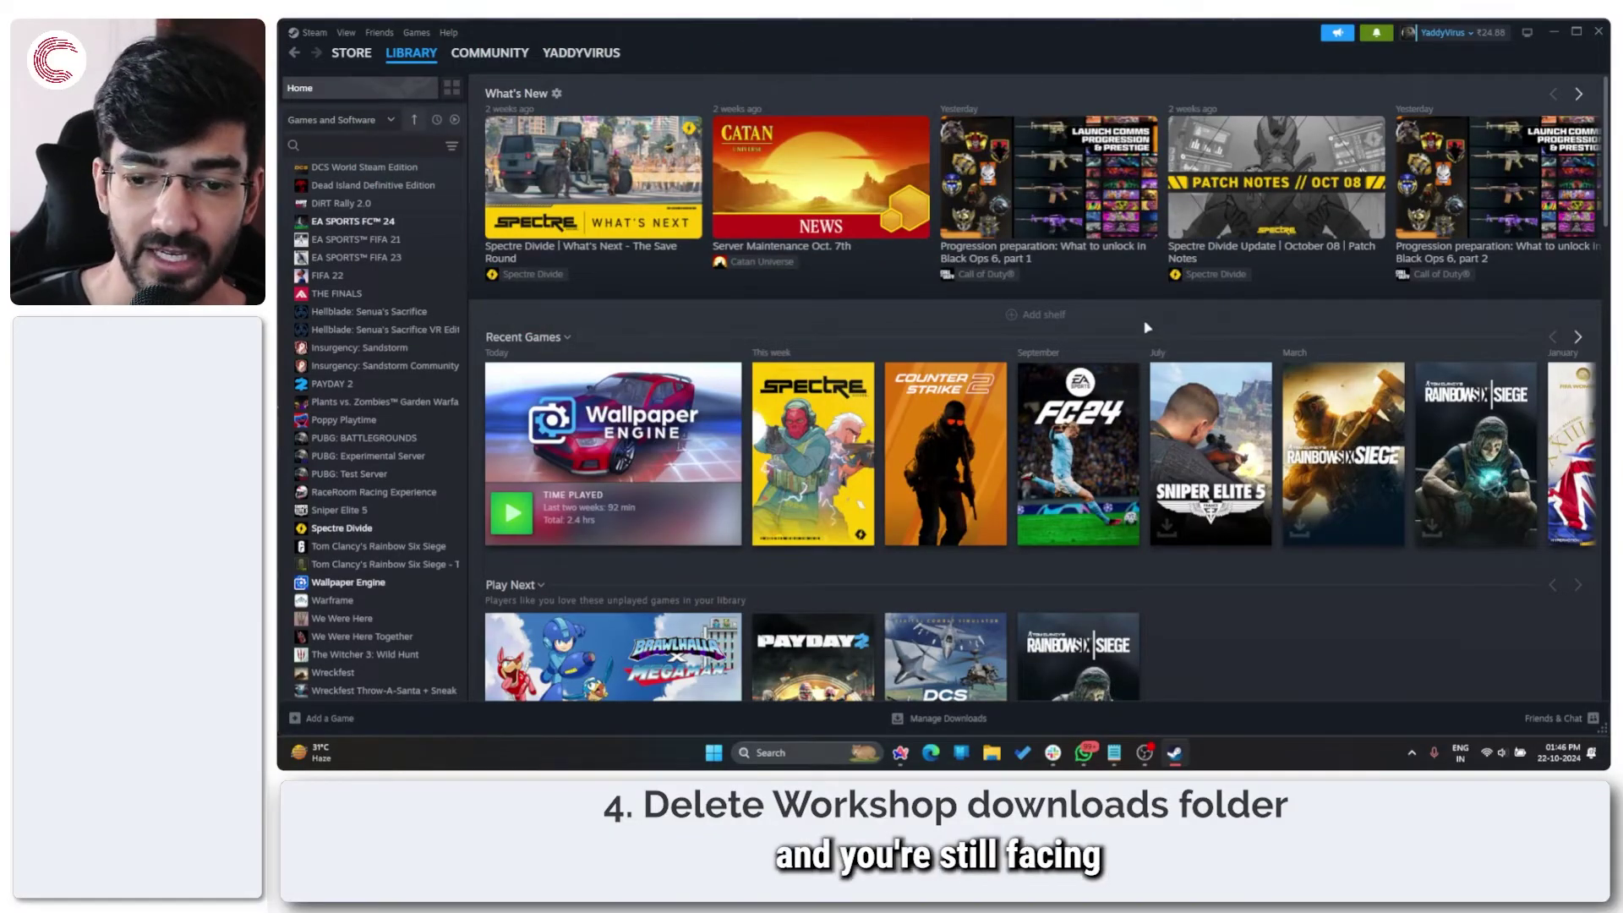
# Step: Close the Steam window and quit Wallpaper Engine from its tray icon
pyautogui.click(1600, 32)
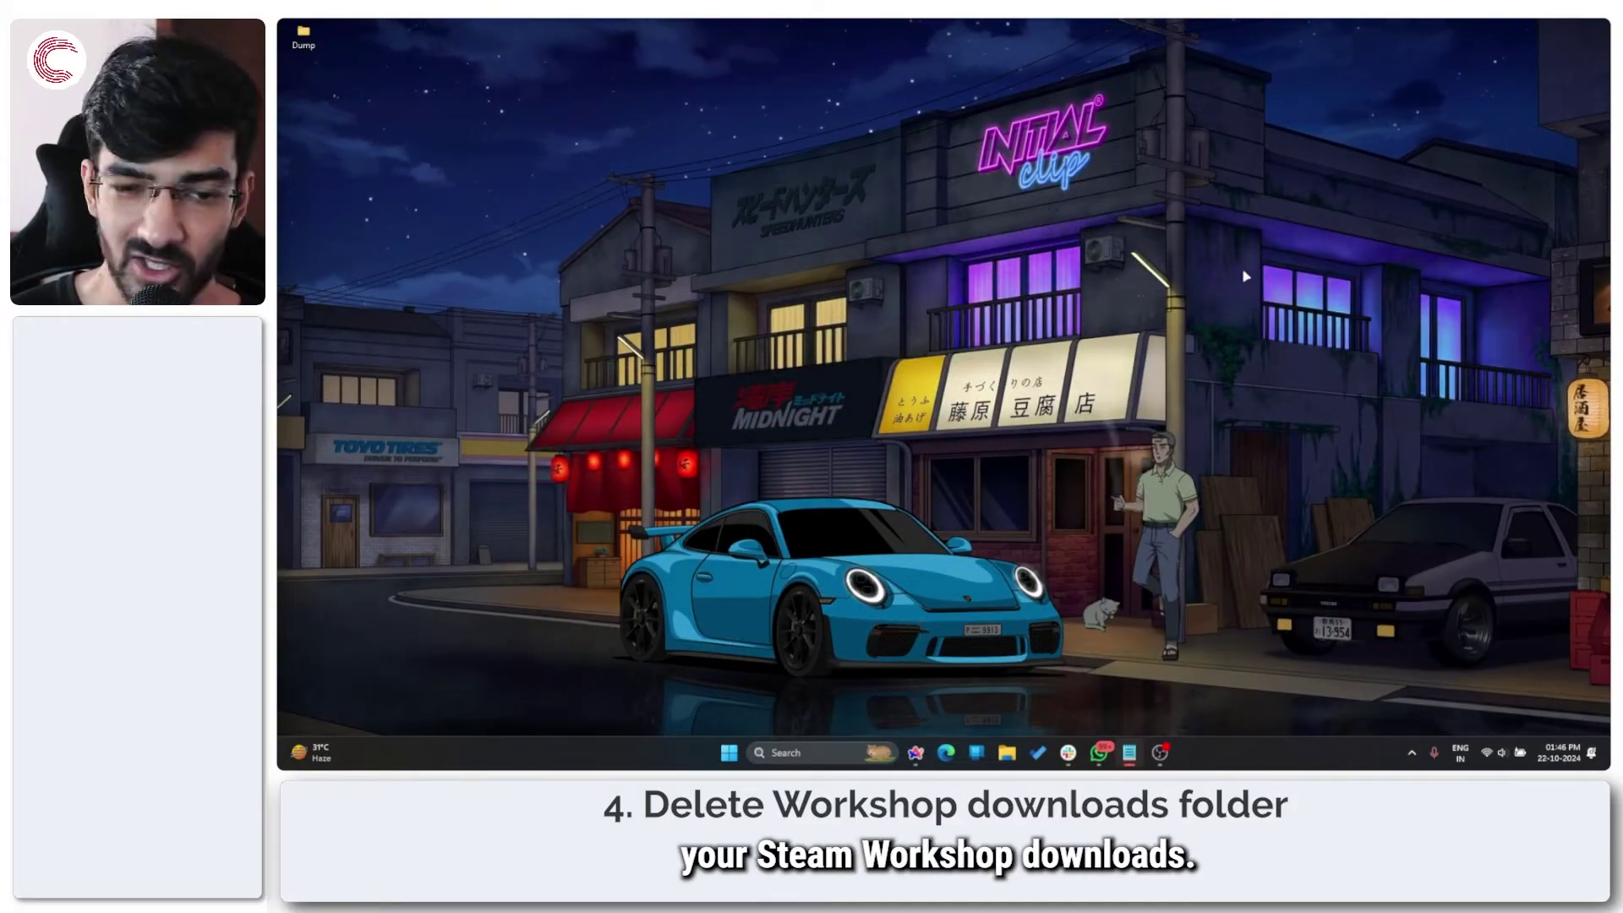
pyautogui.click(1412, 753)
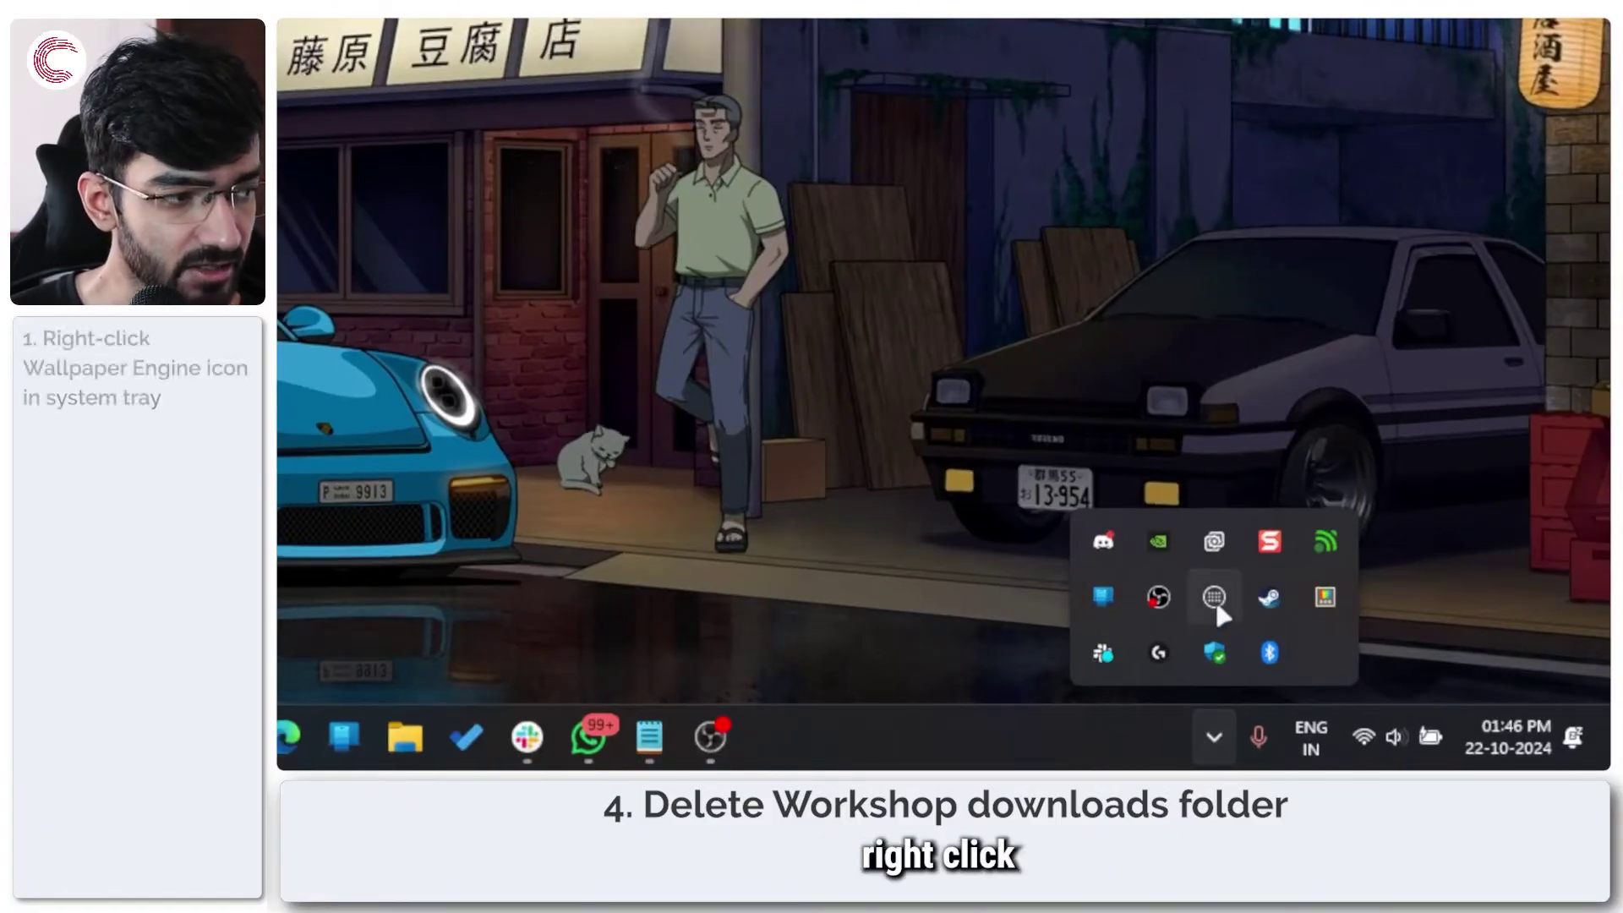
pyautogui.rightClick(1214, 550)
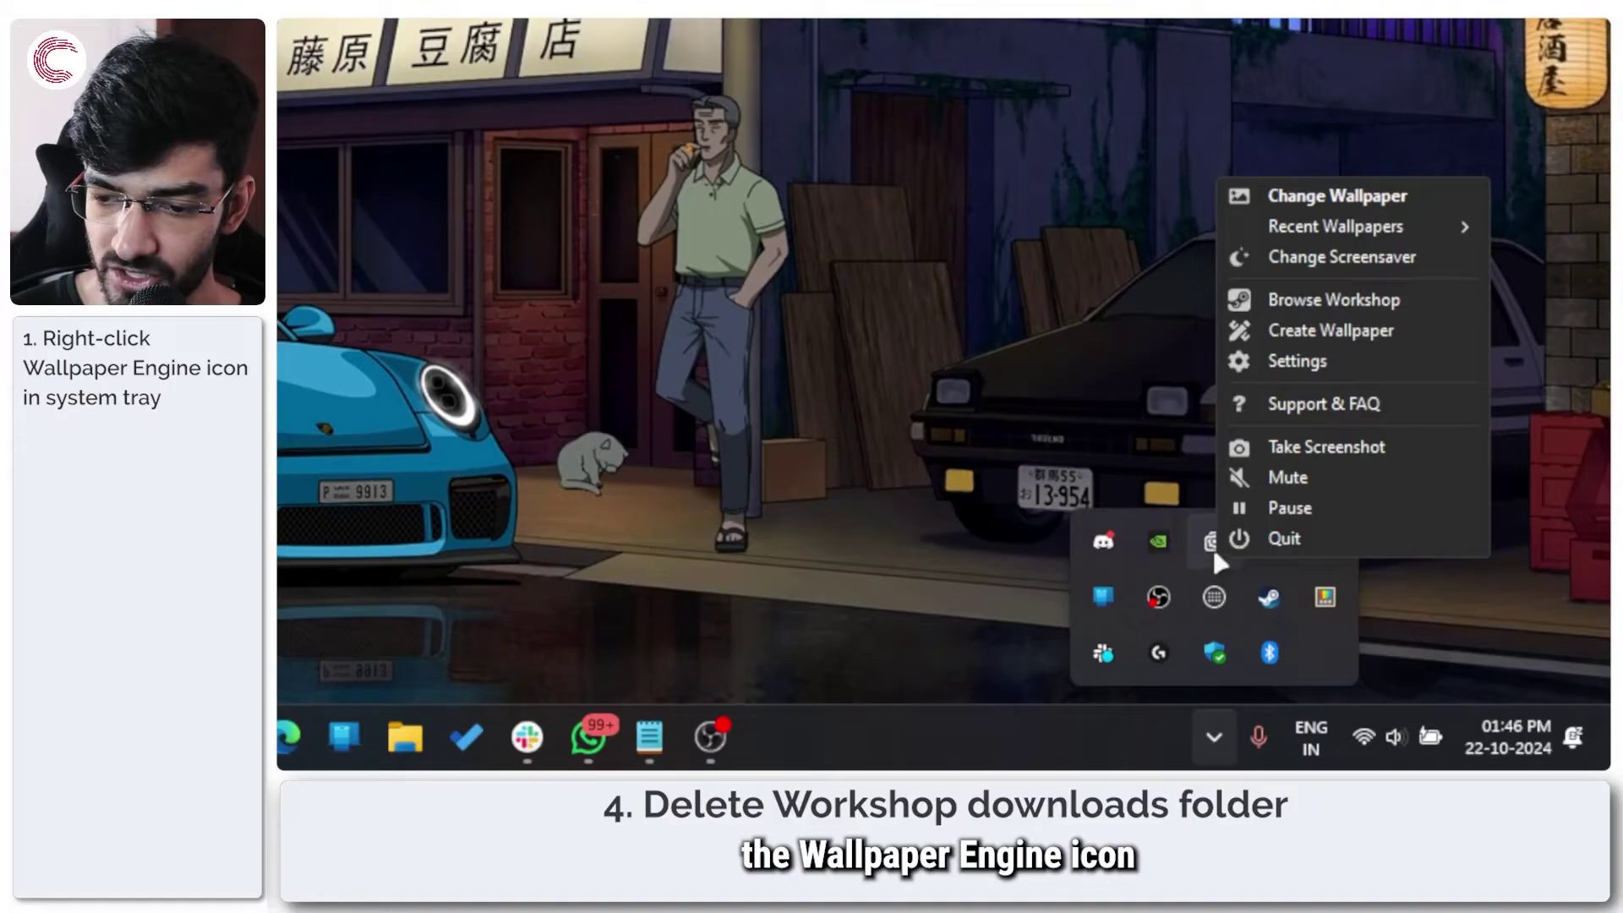
pyautogui.click(1287, 538)
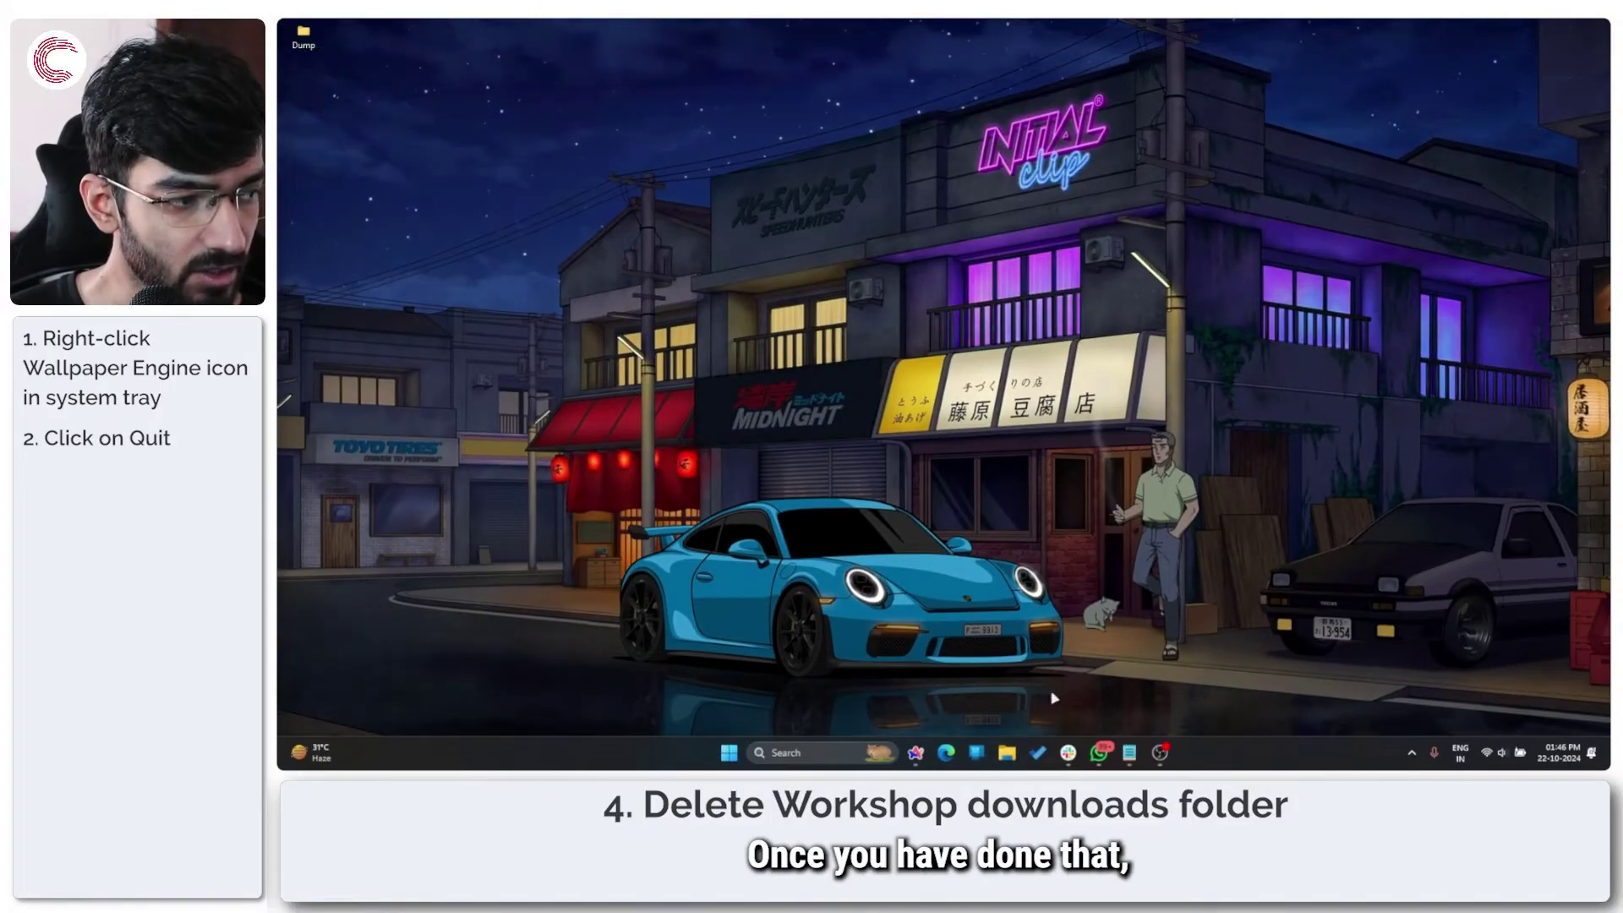
# Step: Open File Explorer at C:\Program Files (x86)\Steam\steamapps\workshop\downloads
pyautogui.press('super+e')
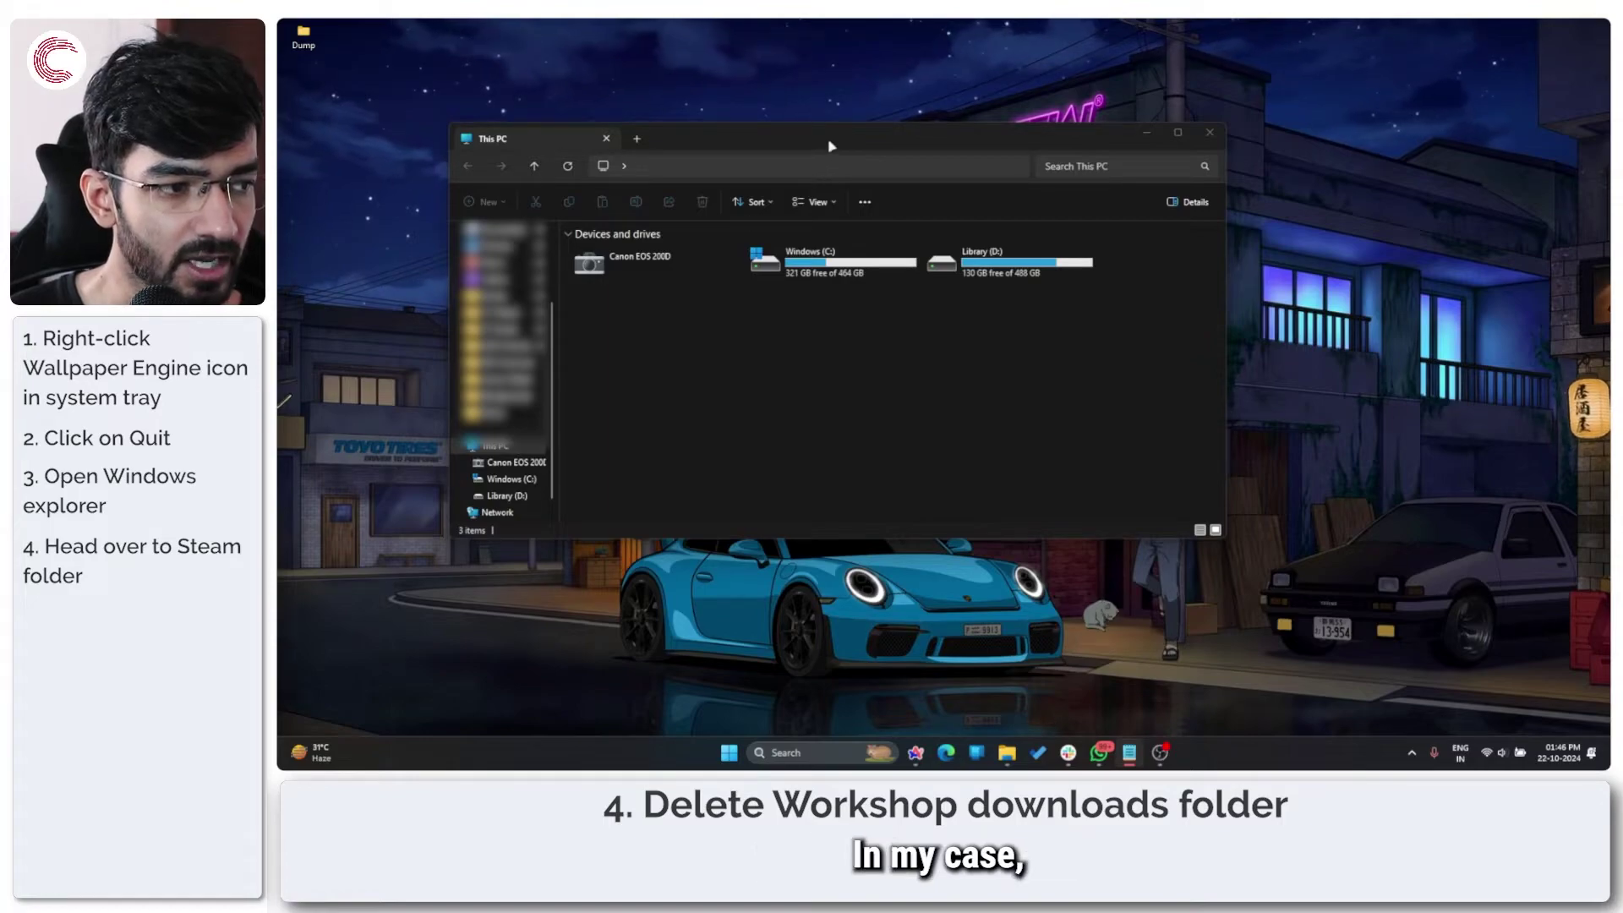
pyautogui.click(778, 165)
pyautogui.write('C:\\Program Files (x86)\\Steam\\steamapps\\workshop\\downloads')
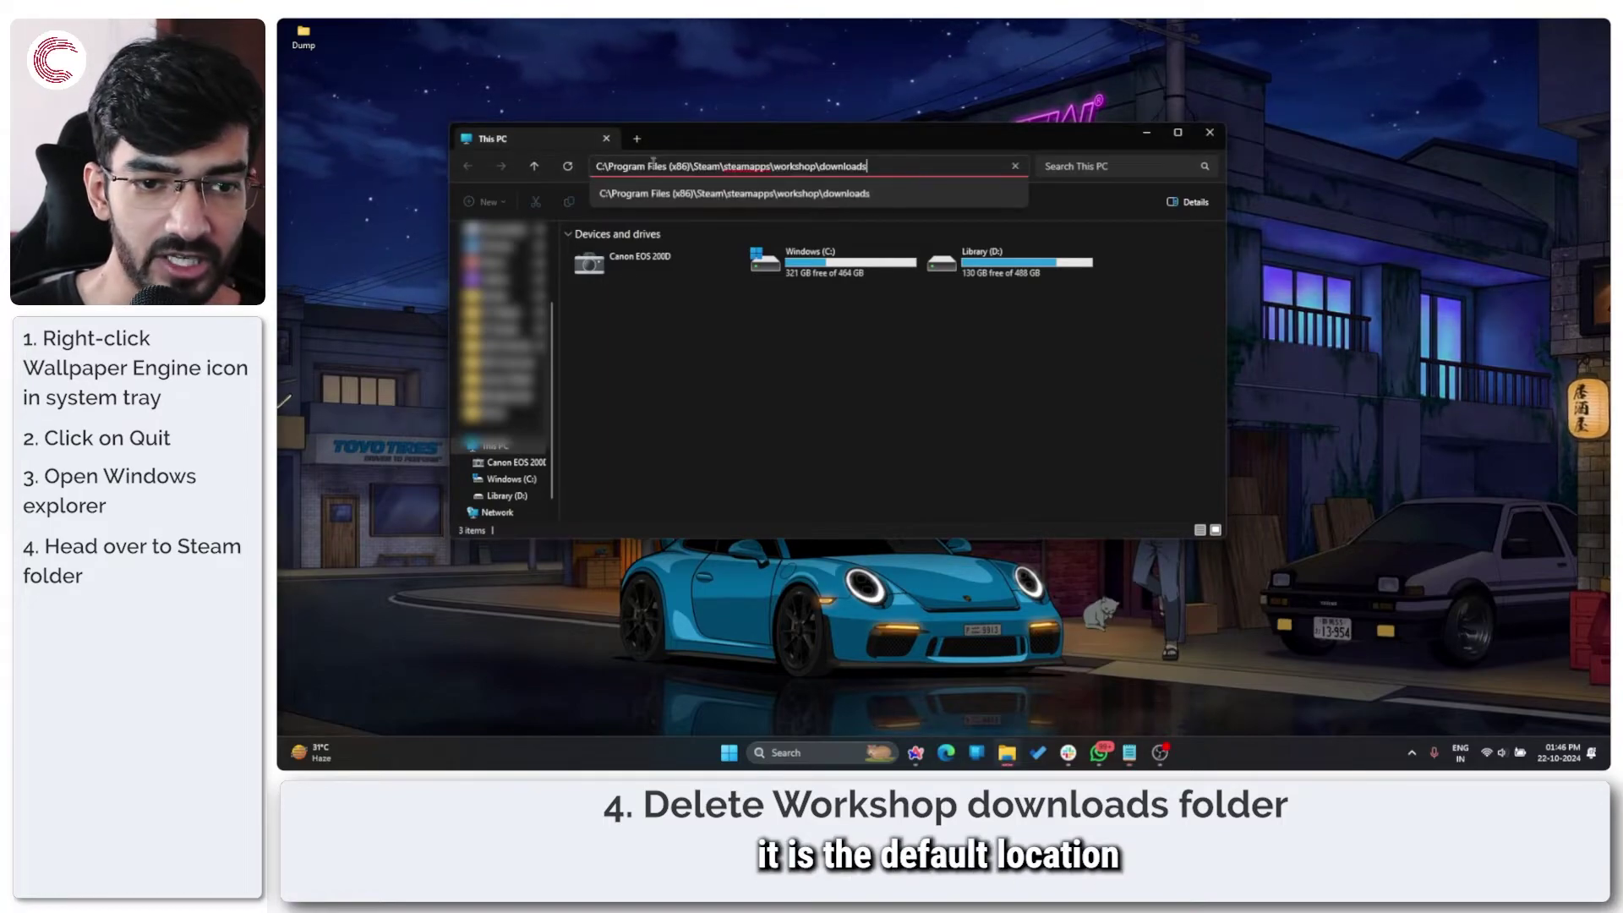
pyautogui.hotkey('ctrl', 'a')
pyautogui.press('BackSpace')
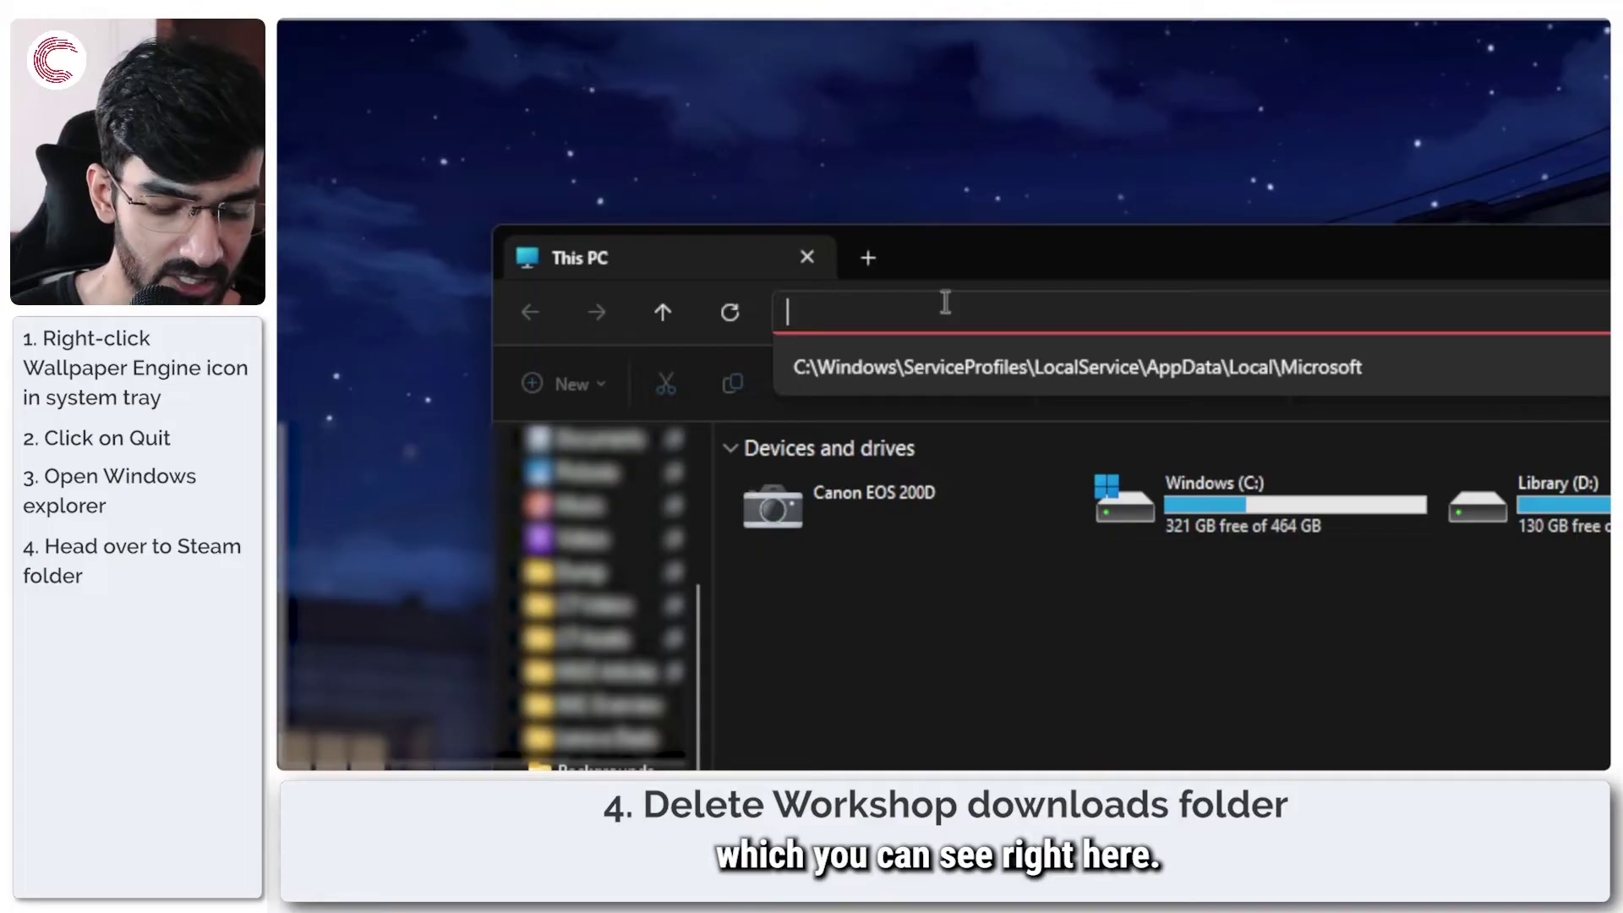
pyautogui.write('C:\\Program Files (x86)\\Steam\\steamapps\\workshop\\downloads')
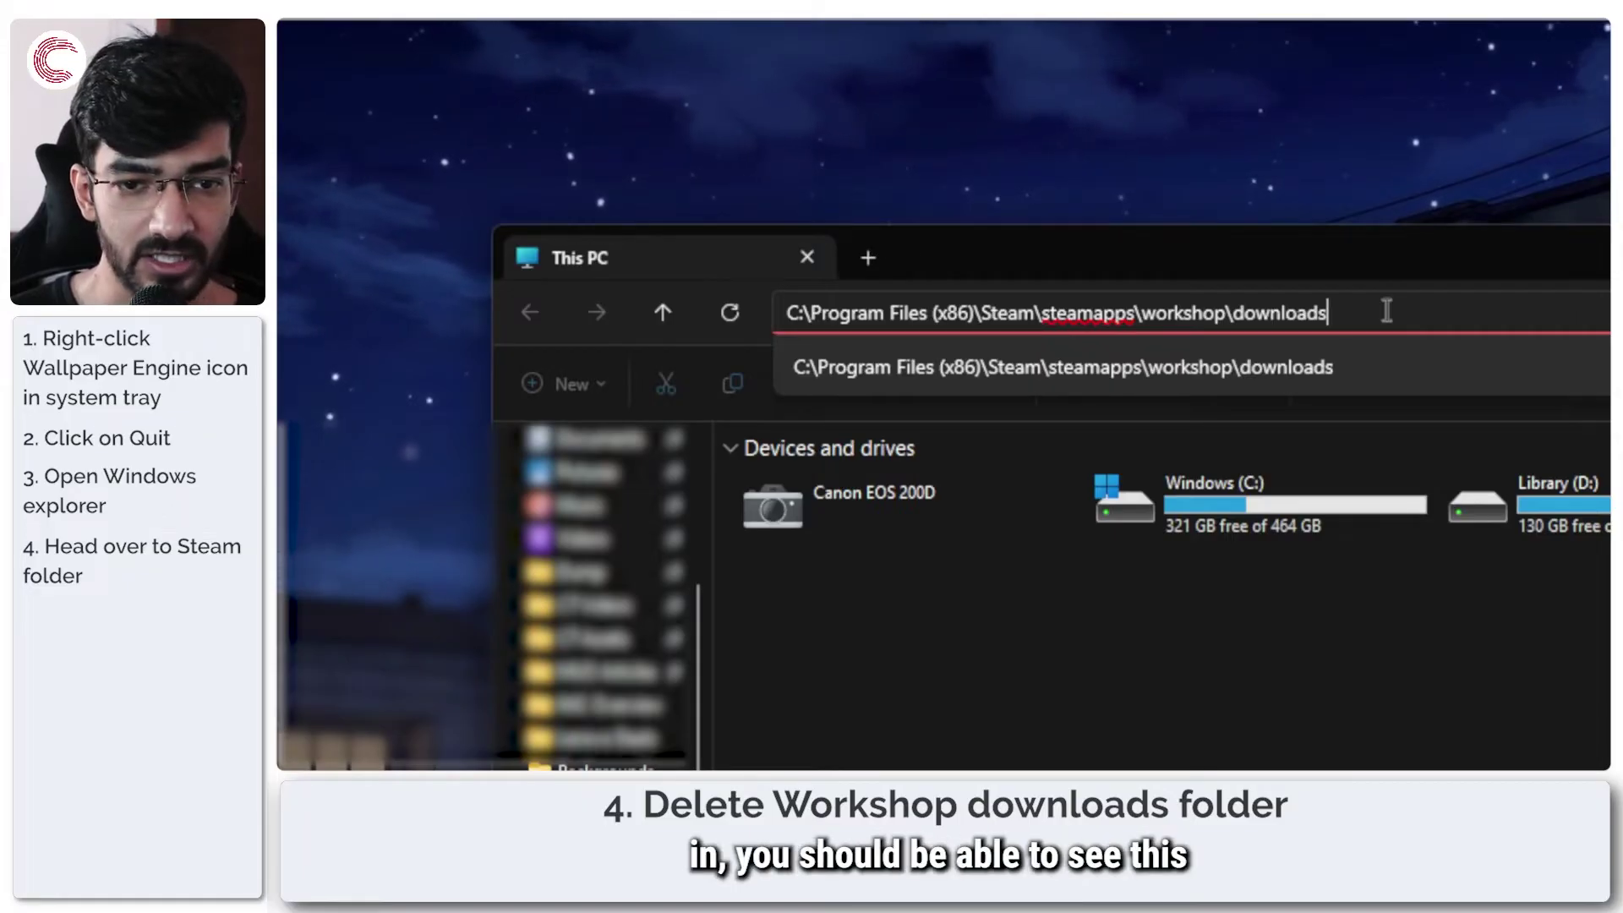
pyautogui.press('Return')
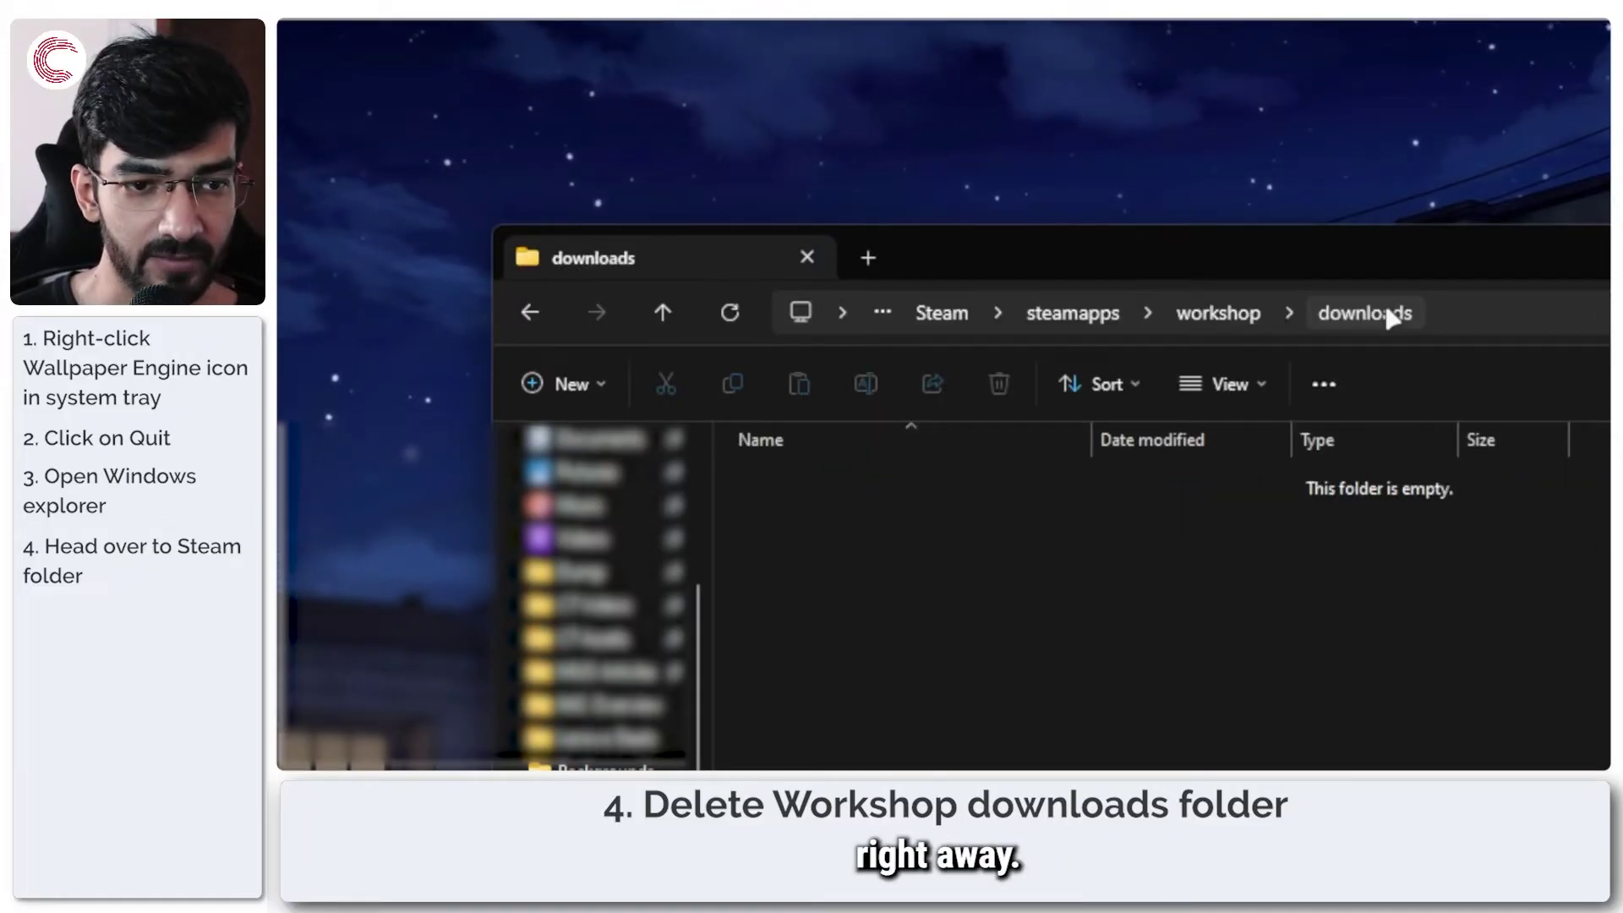
# Step: Go up to the workshop folder, confirm downloads is empty, and return to workshop
pyautogui.click(1234, 318)
pyautogui.moveTo(998, 520)
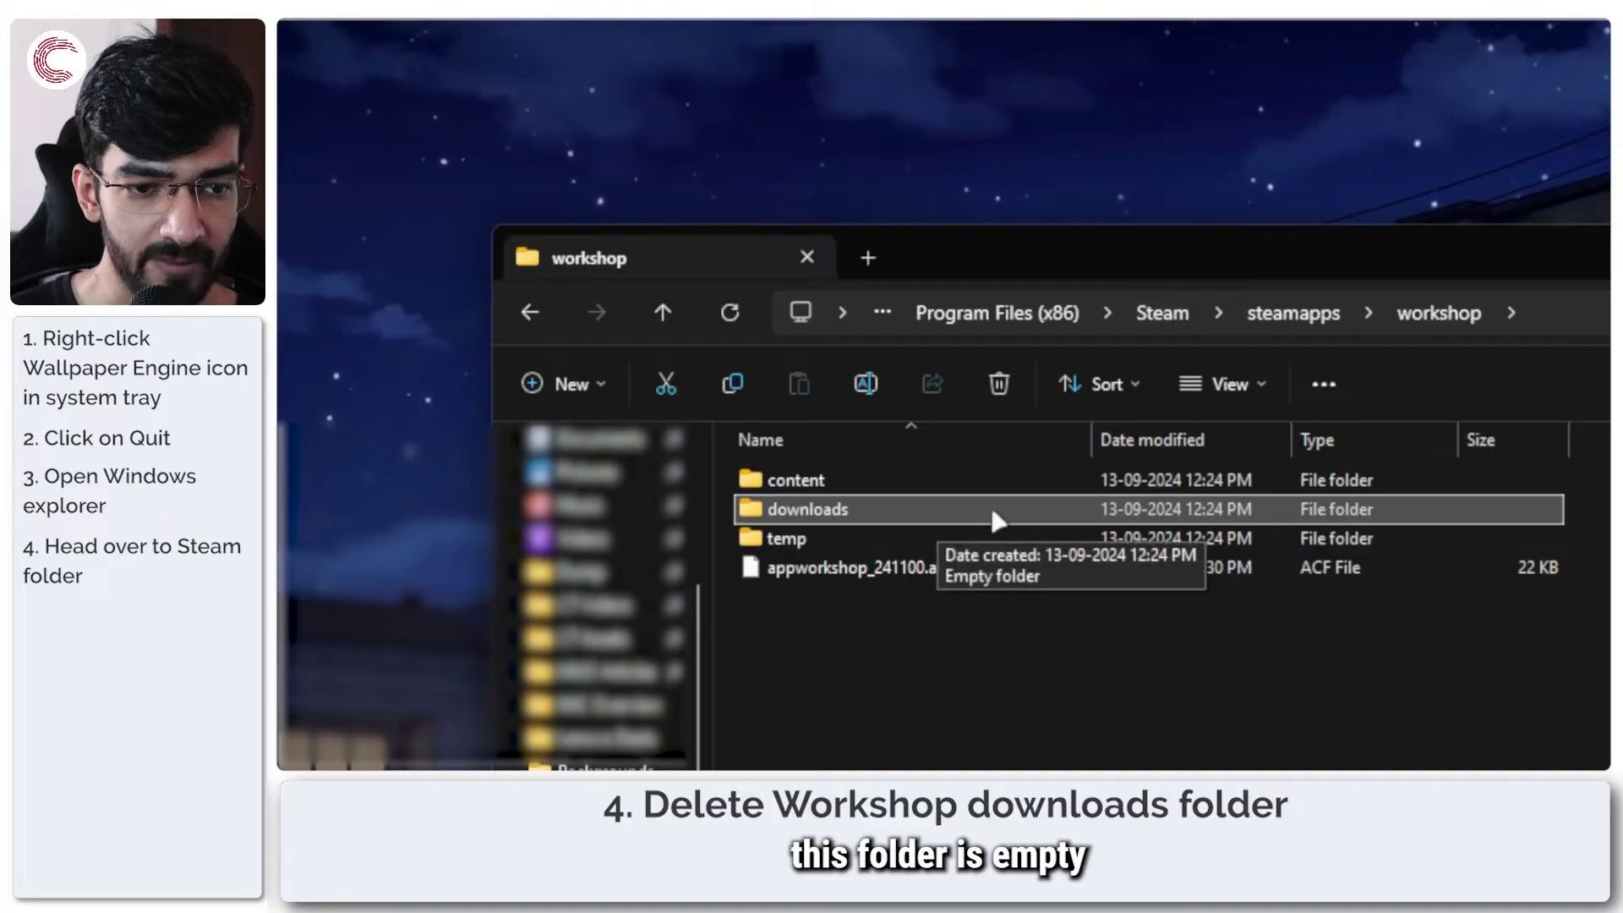
pyautogui.doubleClick(1006, 518)
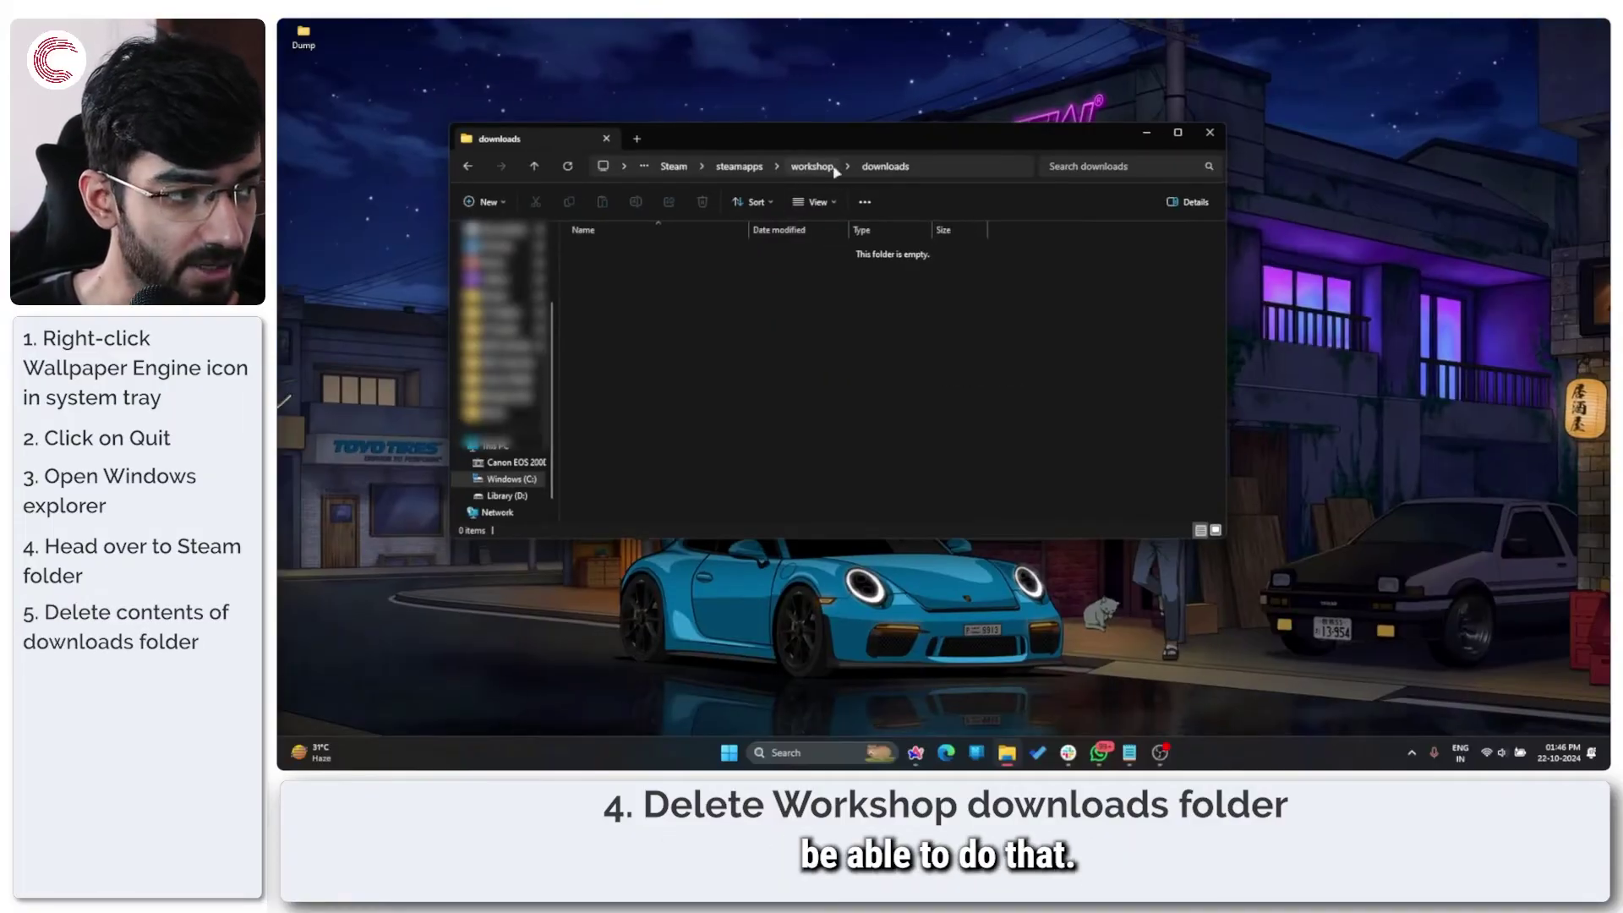
pyautogui.click(812, 166)
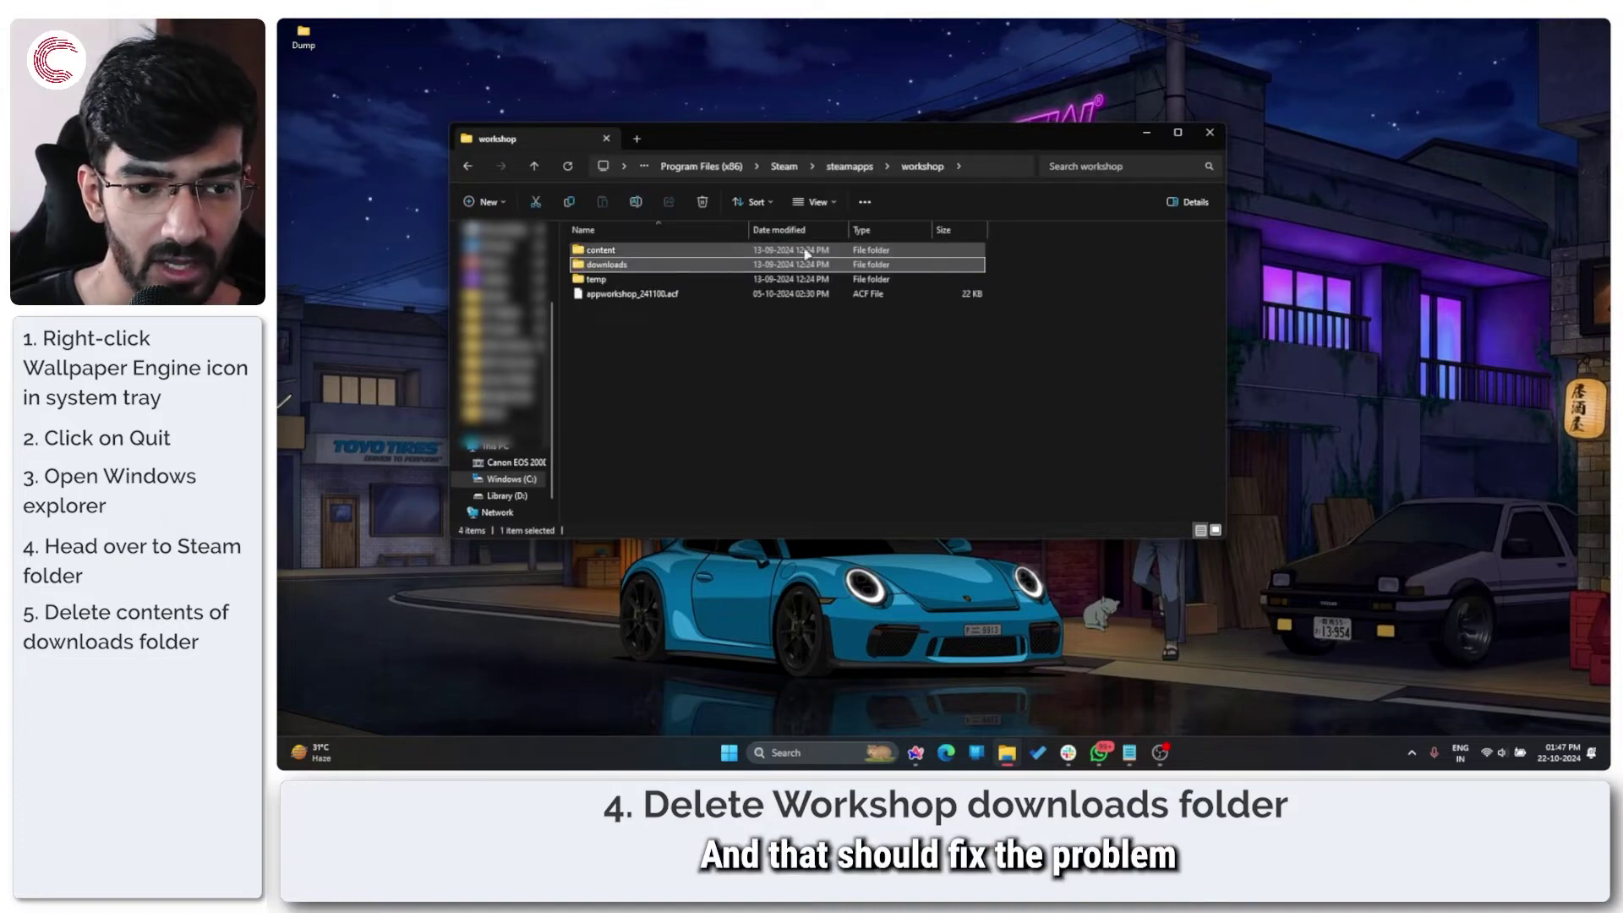
# Step: Deselect the empty downloads folder in the workshop folder
pyautogui.click(1095, 305)
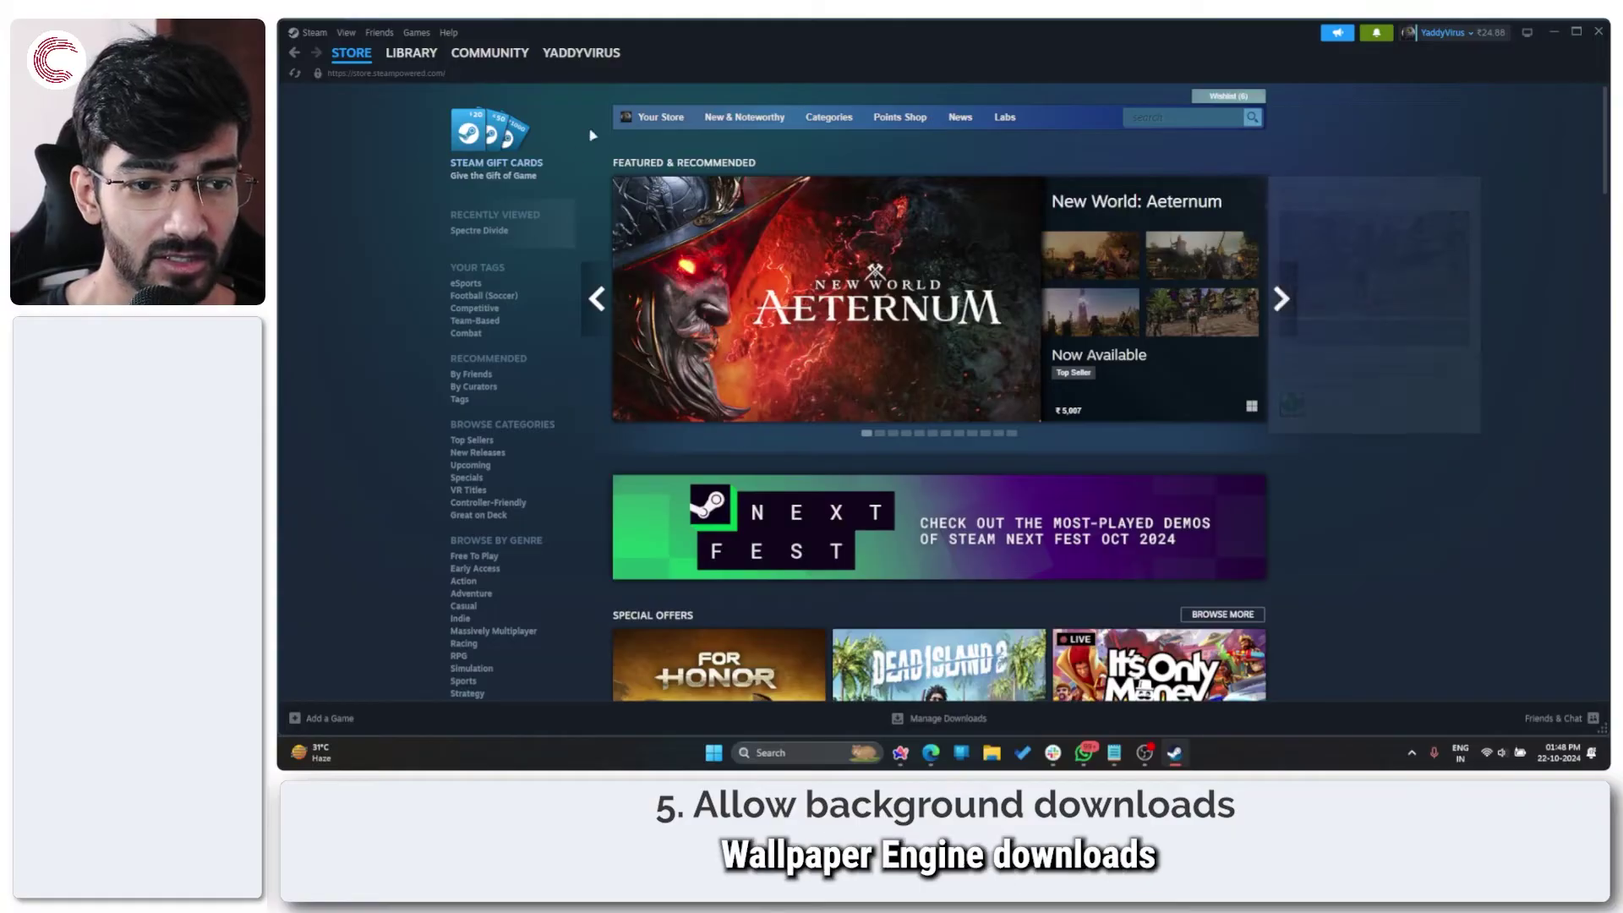
# Step: Open Wallpaper Engine's Properties from the Library on the Updates page
pyautogui.click(412, 52)
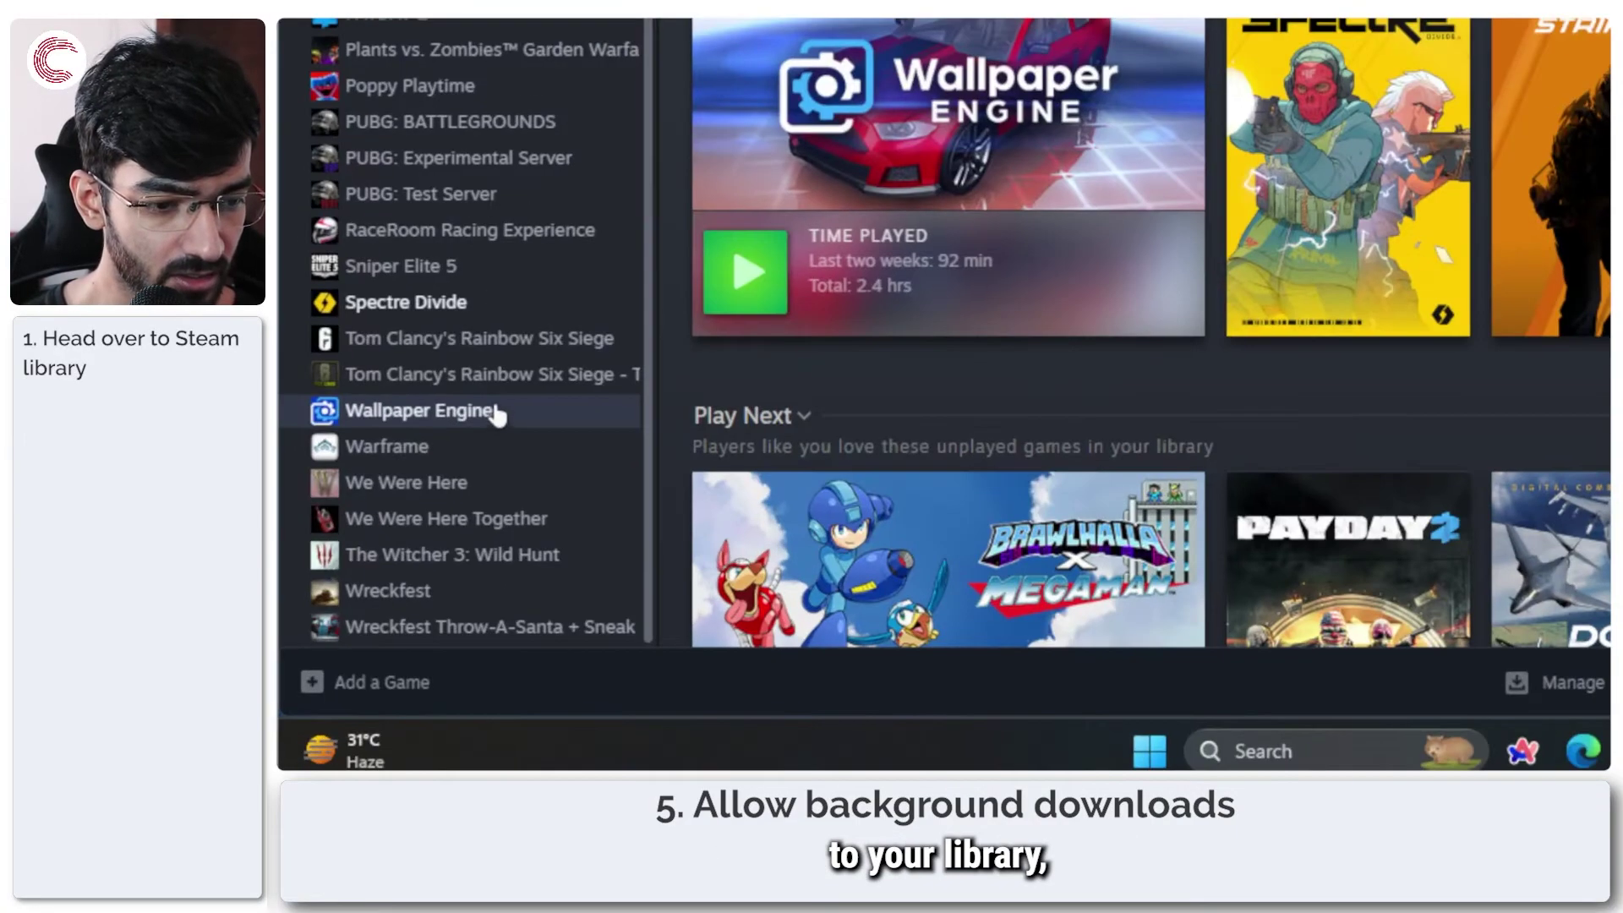
pyautogui.rightClick(387, 583)
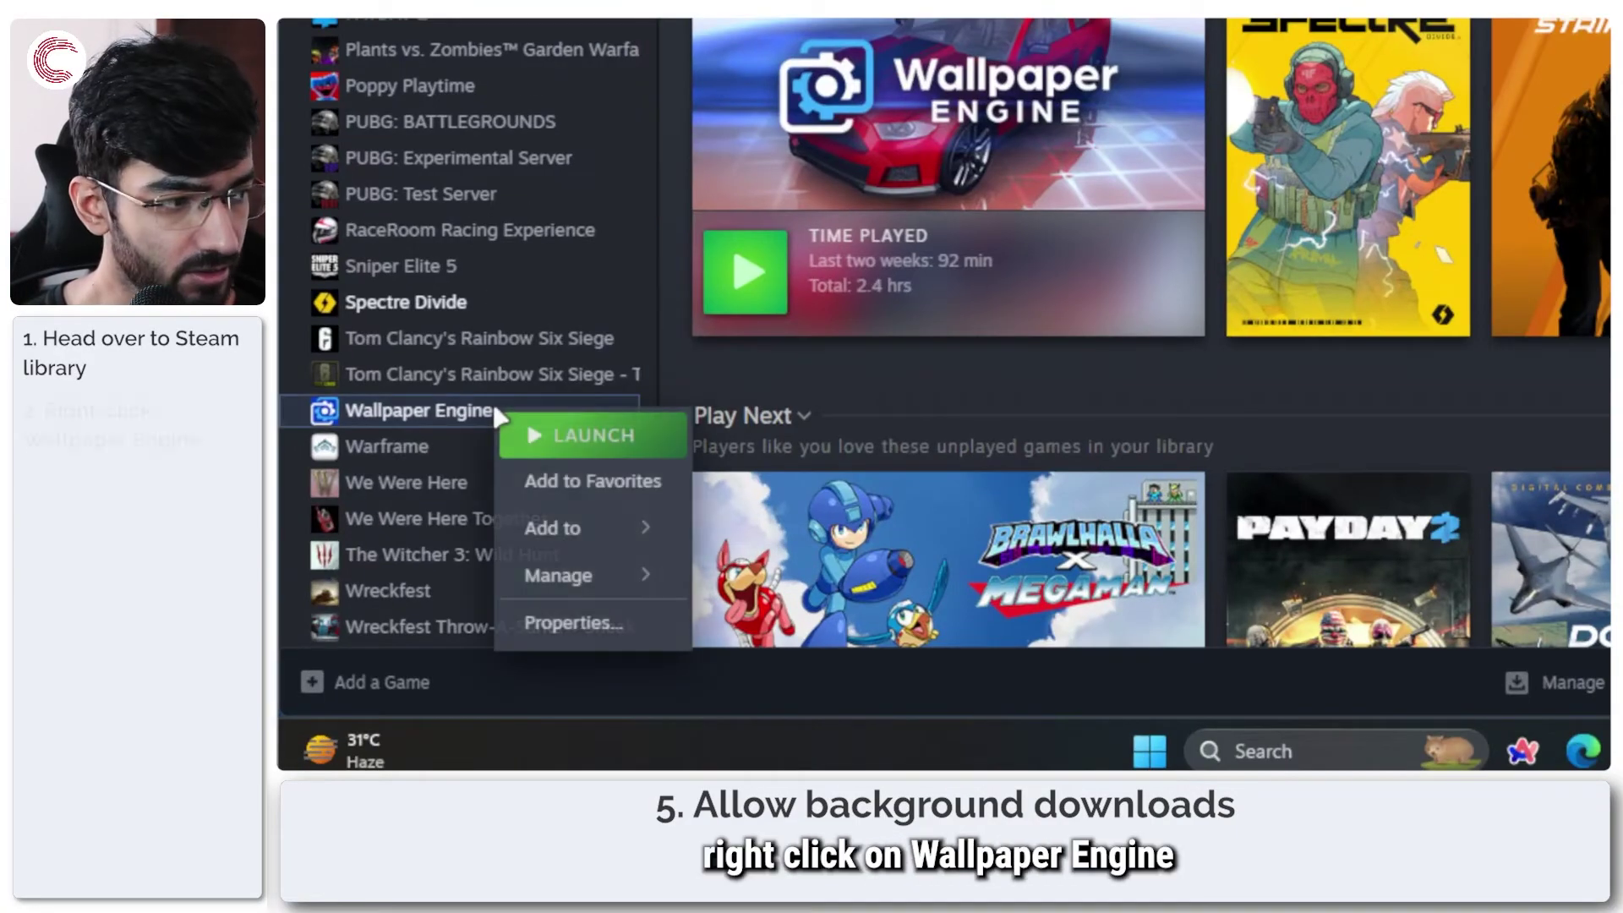
pyautogui.click(571, 624)
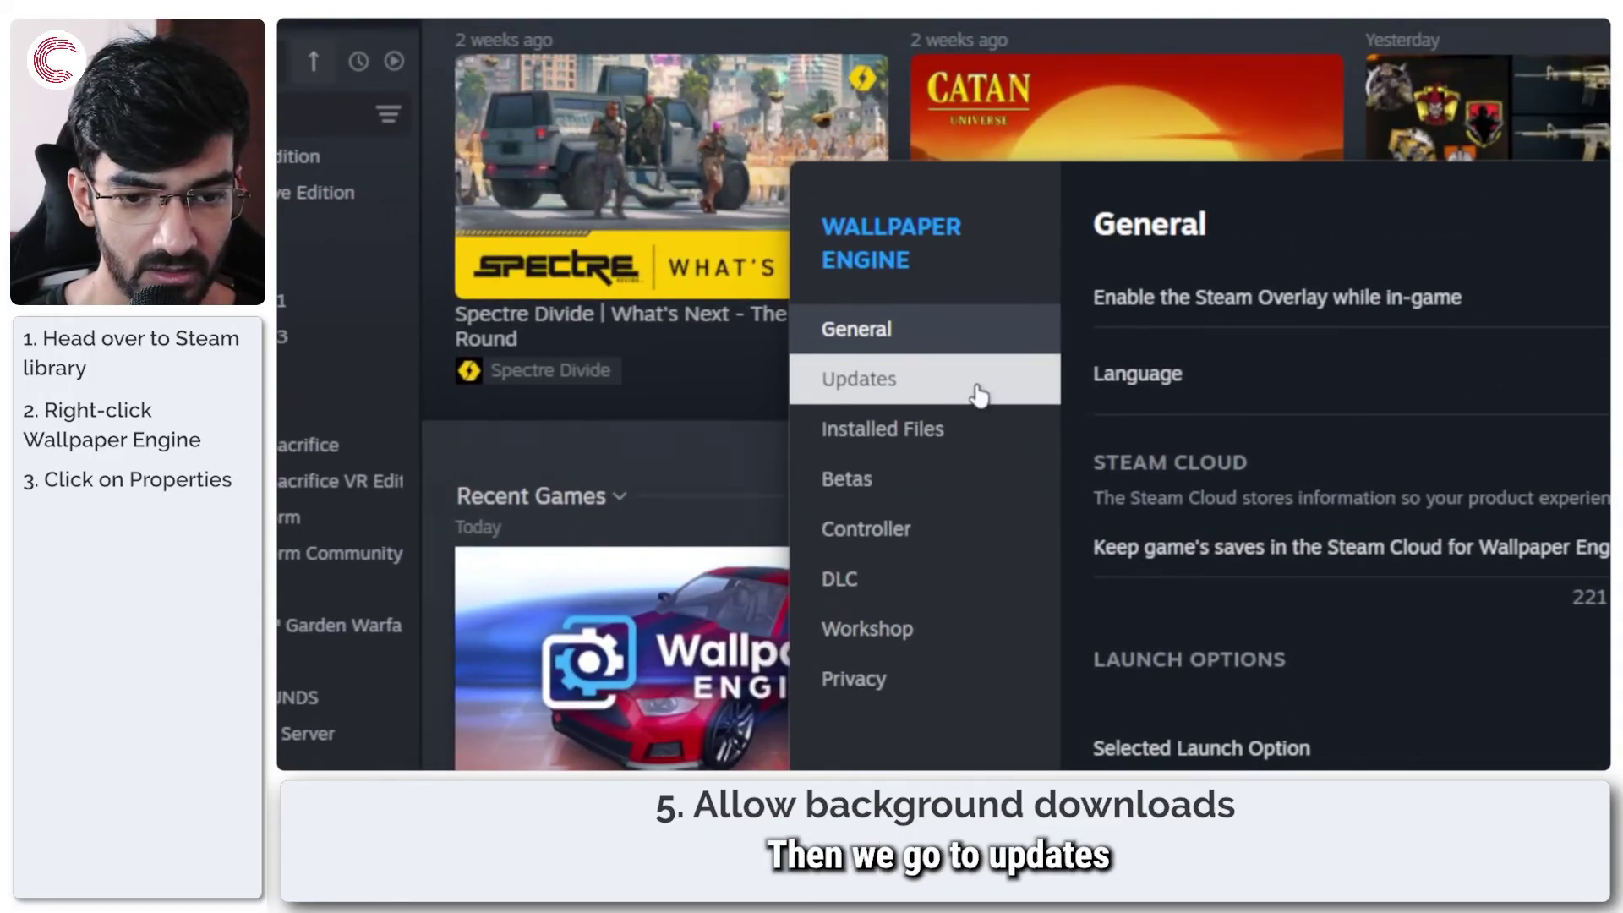
pyautogui.click(978, 394)
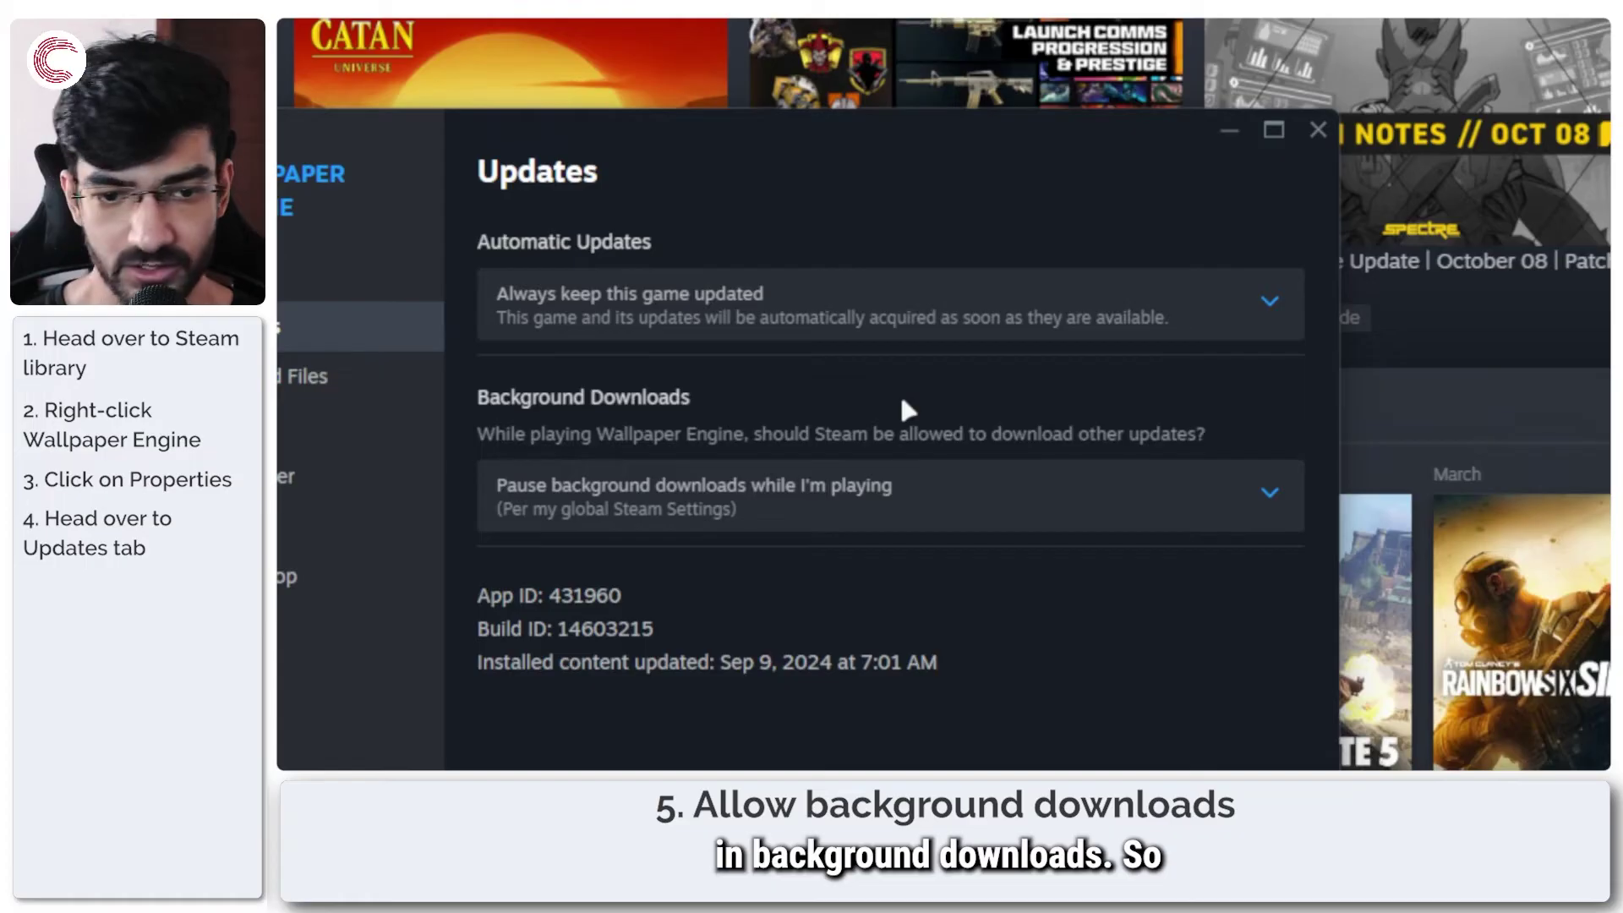
# Step: Set Wallpaper Engine's Background Downloads to 'Always allow background downloads'
pyautogui.click(893, 503)
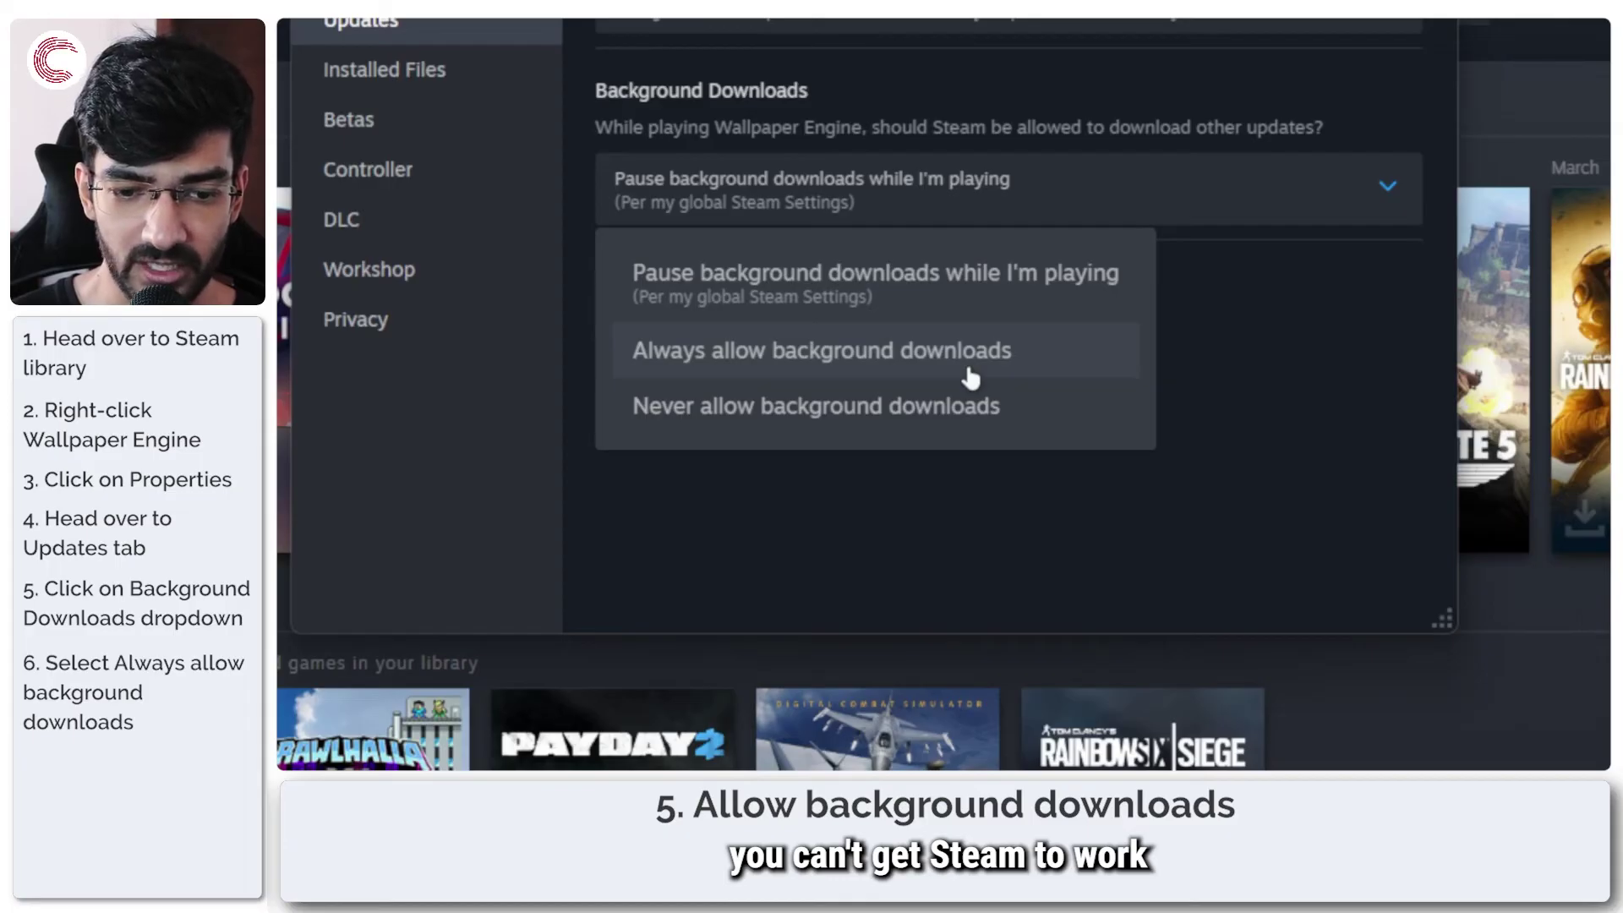
pyautogui.click(970, 378)
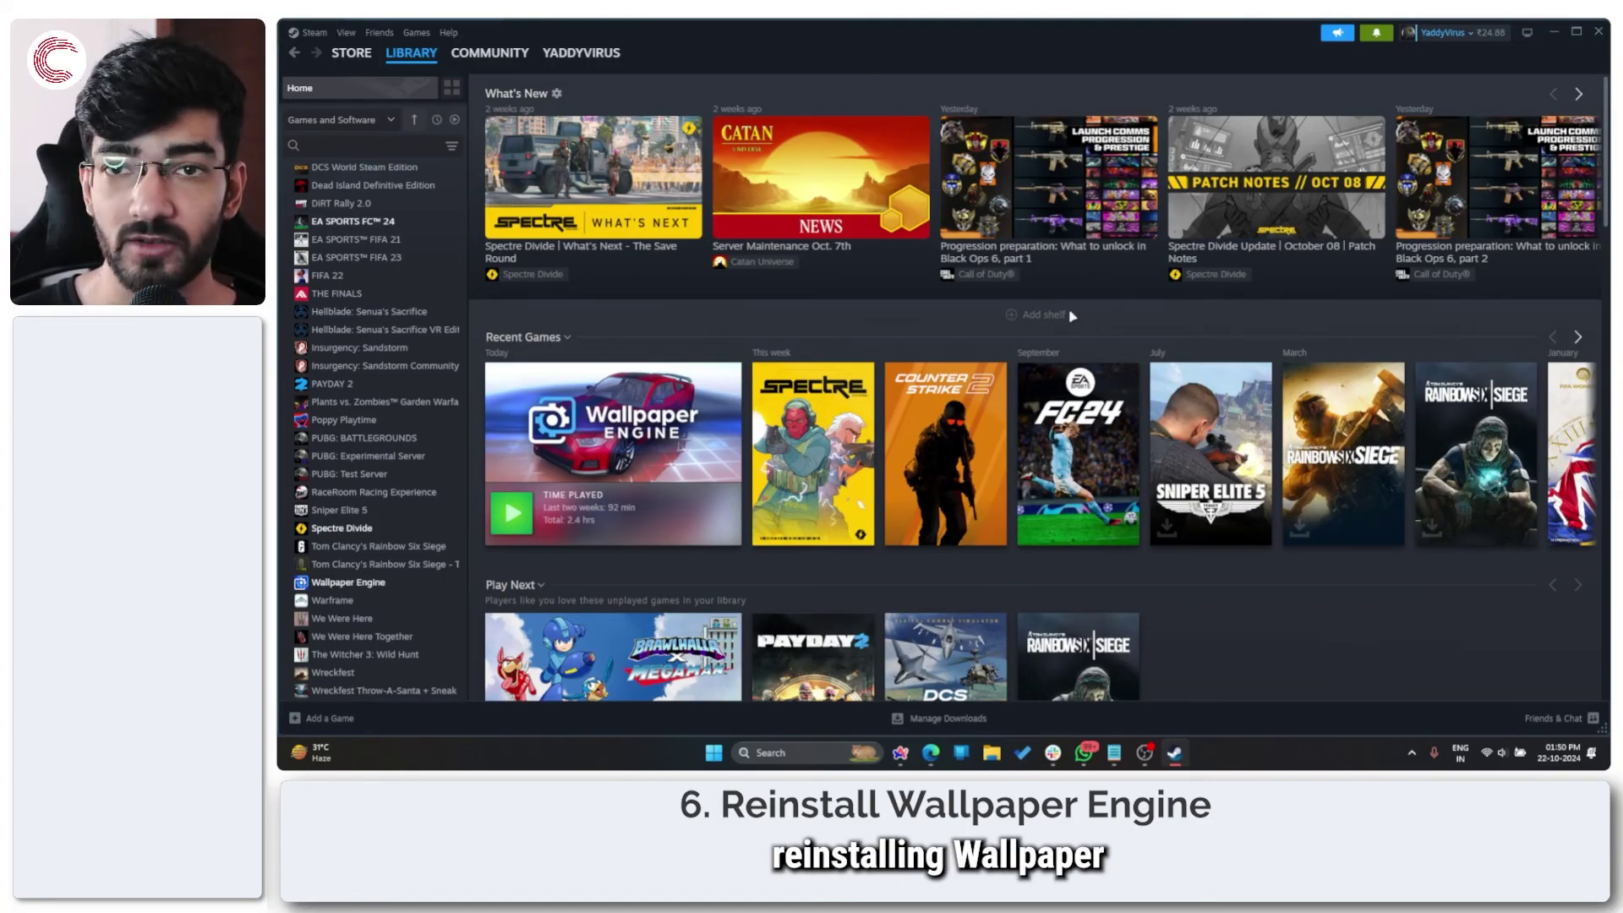
# Step: Uninstall Wallpaper Engine via Manage > Uninstall, then view Insurgency: Sandstorm's install page
pyautogui.scroll(-1, 943, 339)
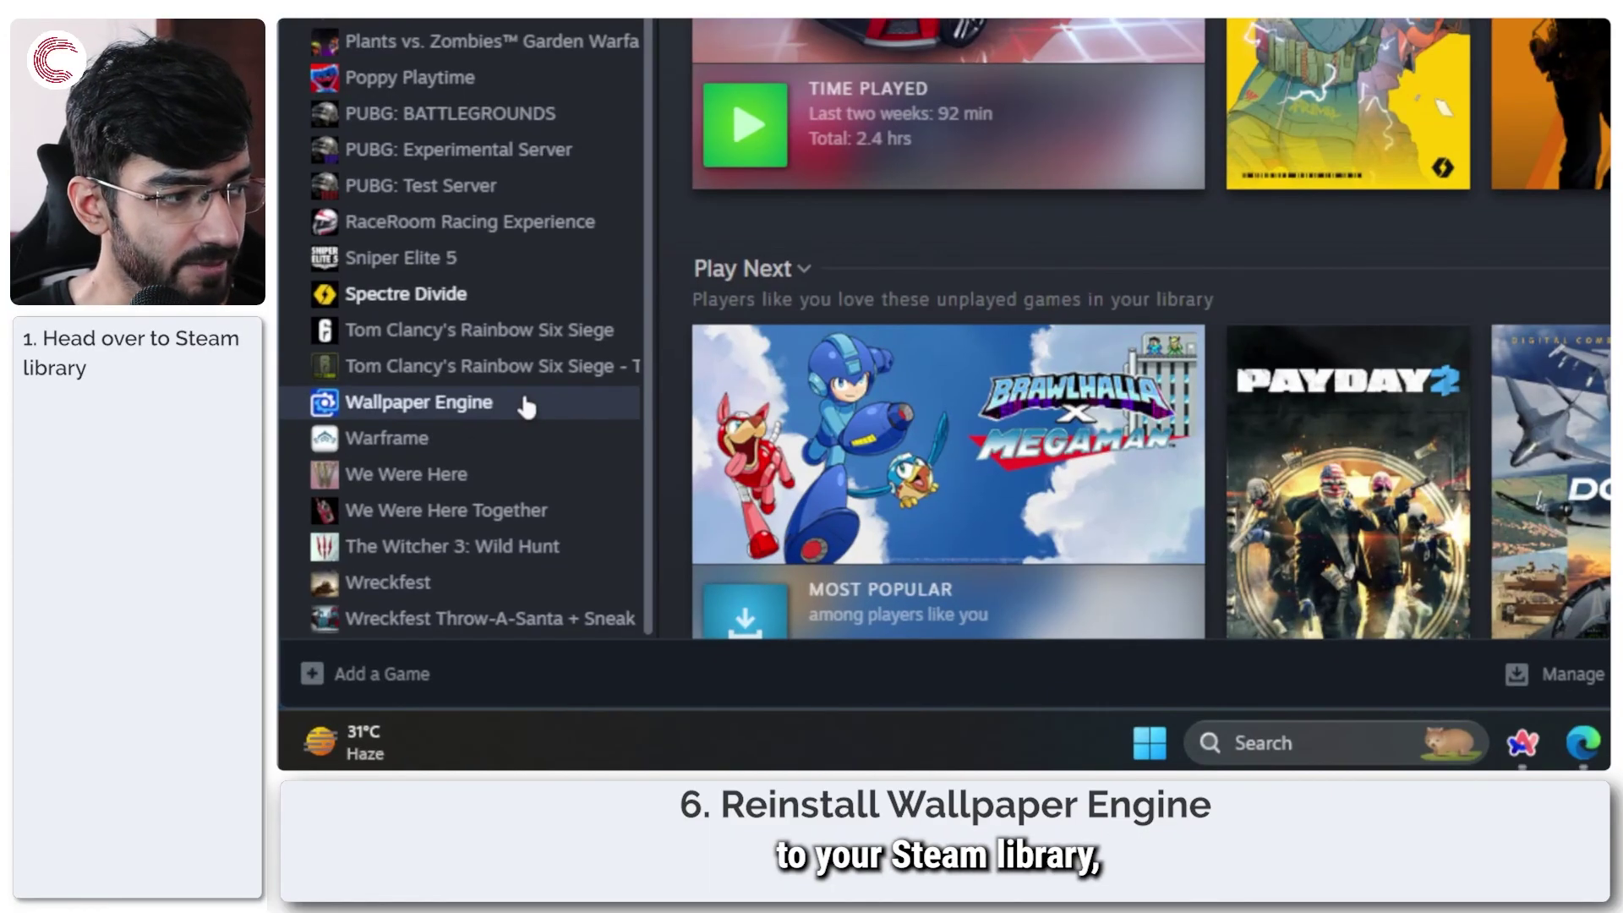
pyautogui.rightClick(400, 582)
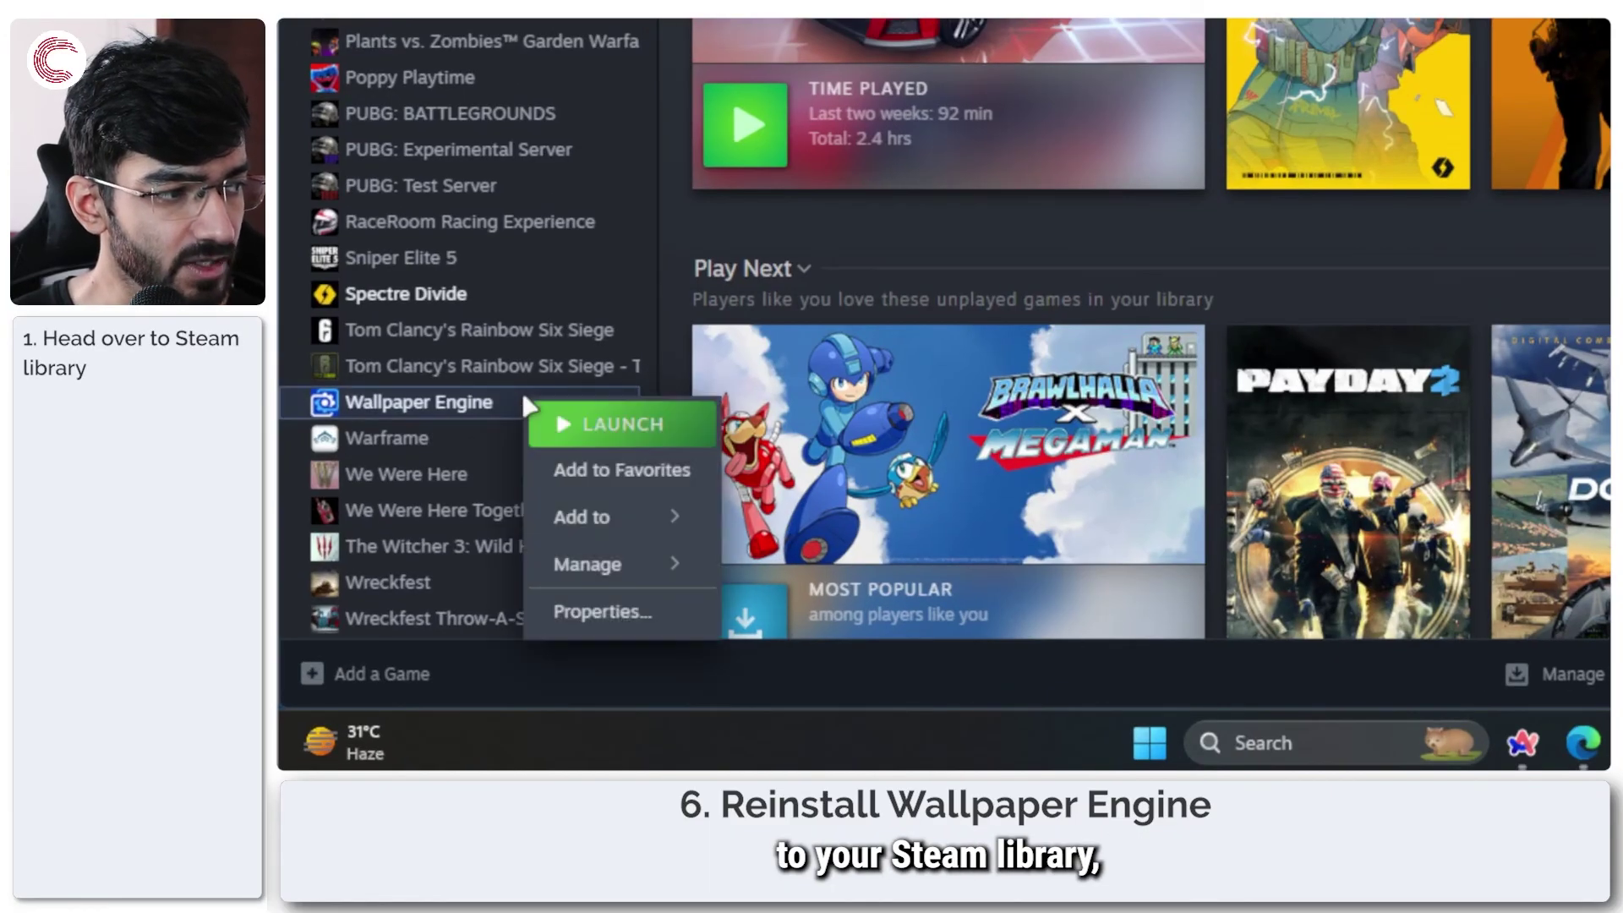
pyautogui.moveTo(581, 562)
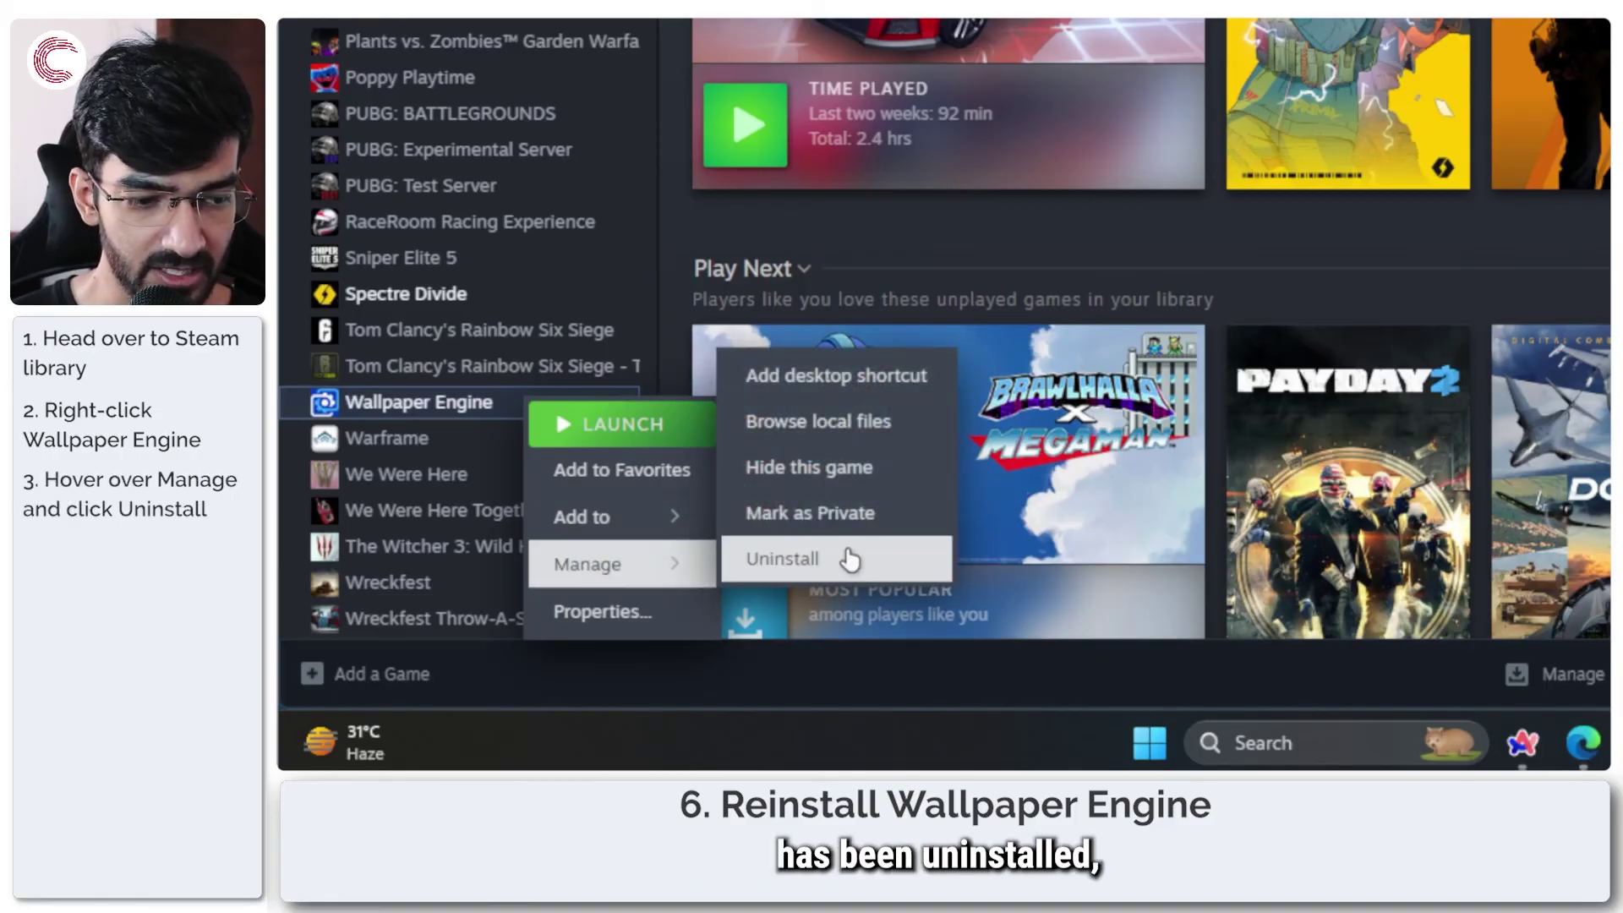
pyautogui.click(463, 411)
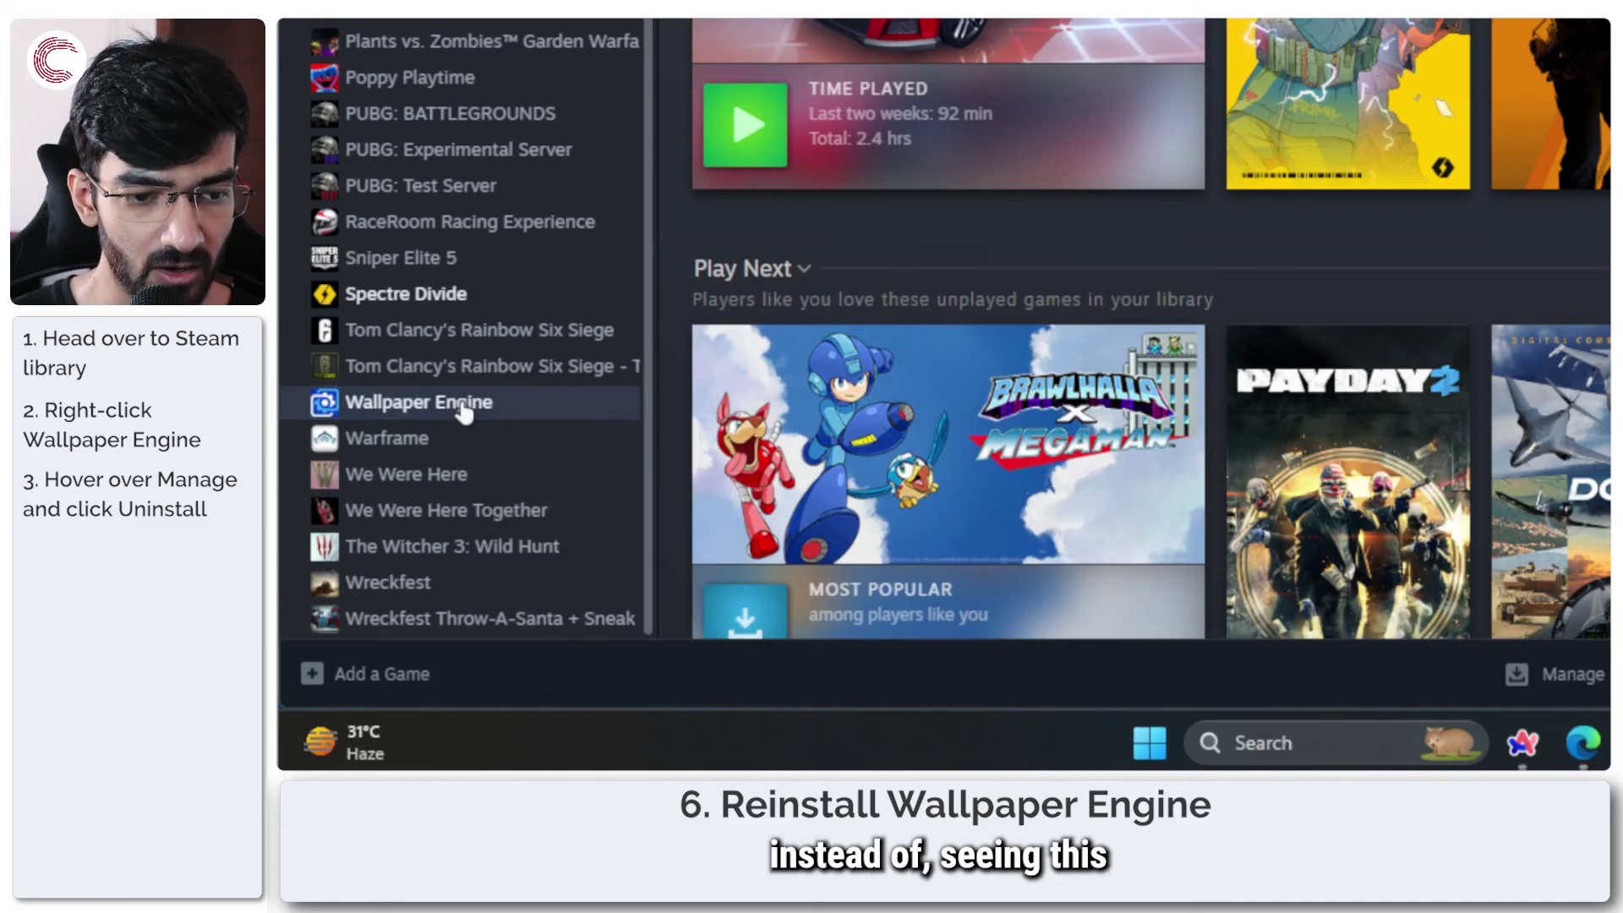
pyautogui.click(463, 412)
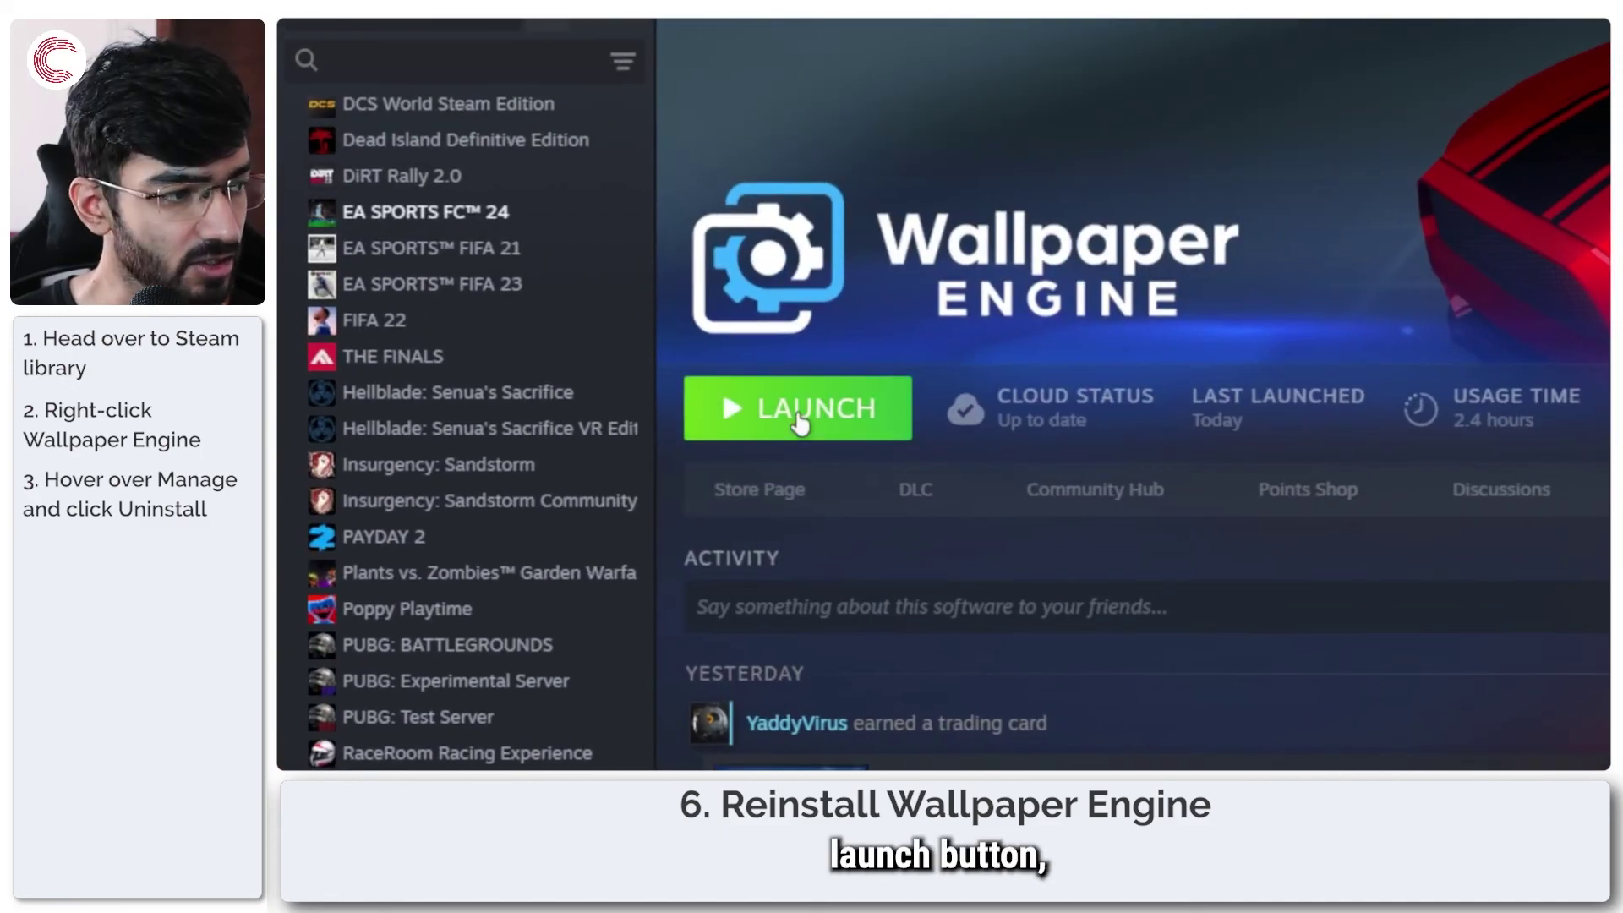
pyautogui.click(464, 464)
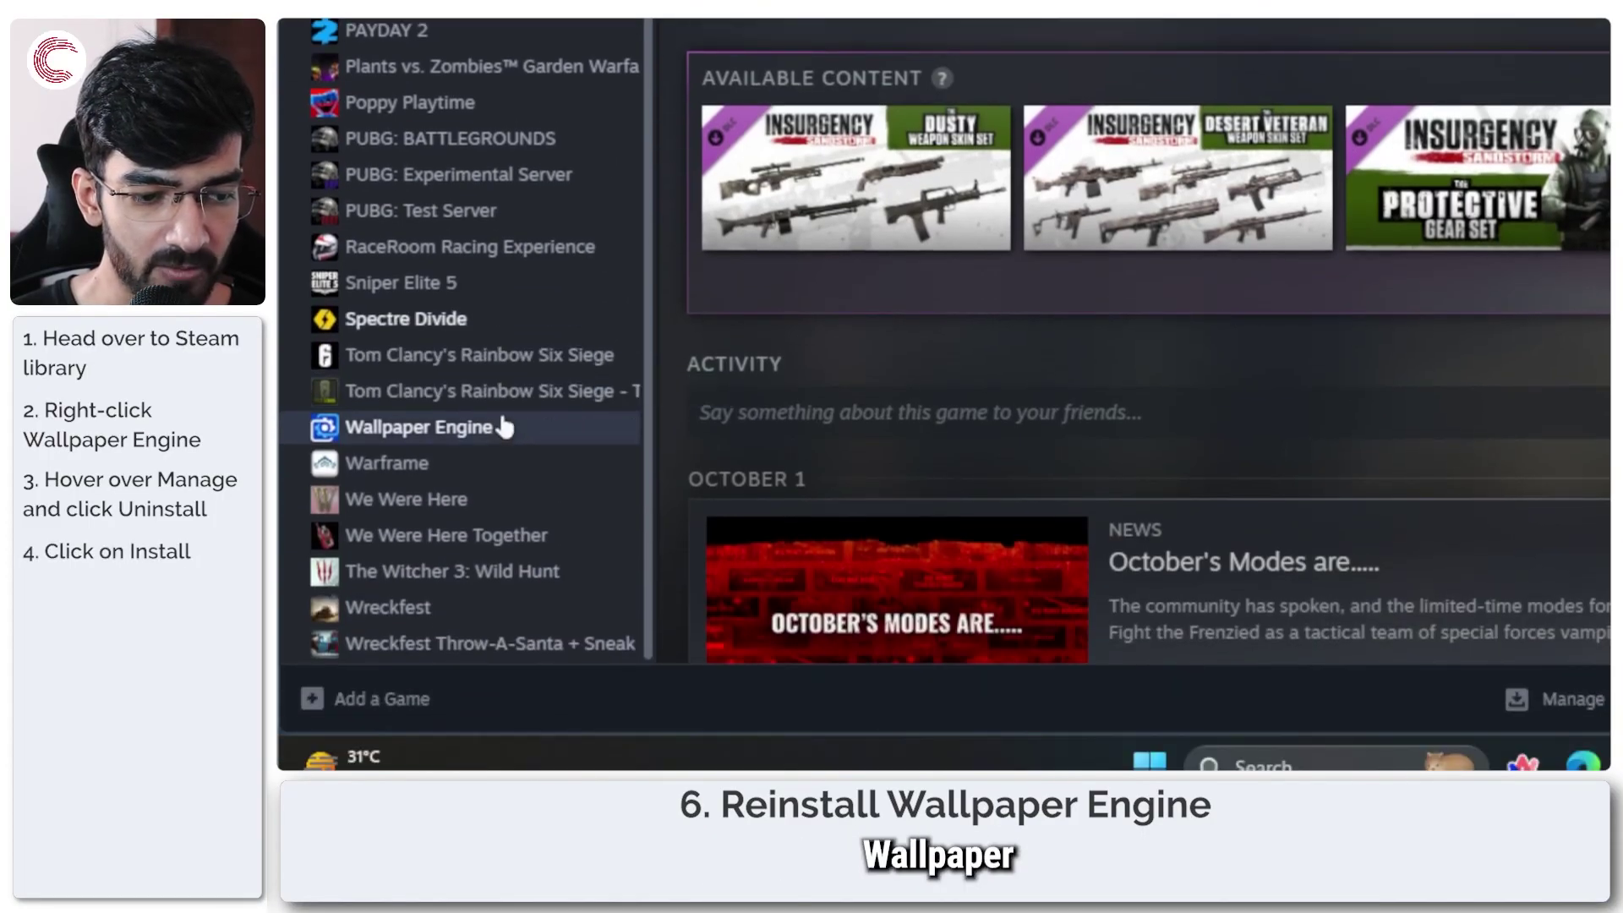
# Step: Go back from Insurgency: Sandstorm to Wallpaper Engine's library page
pyautogui.click(505, 427)
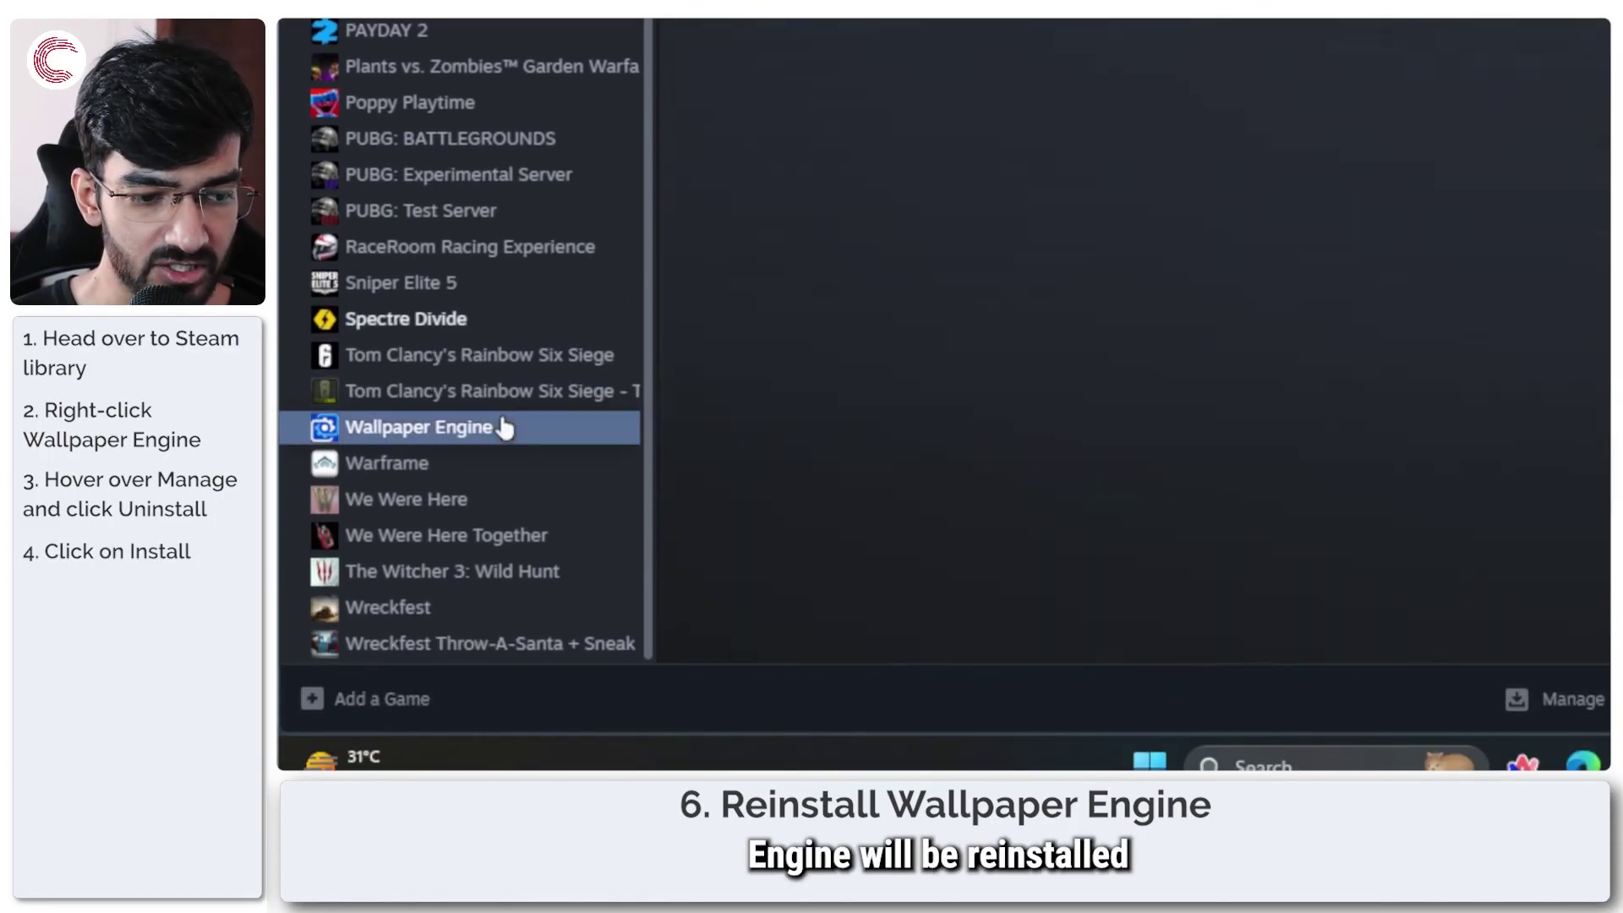